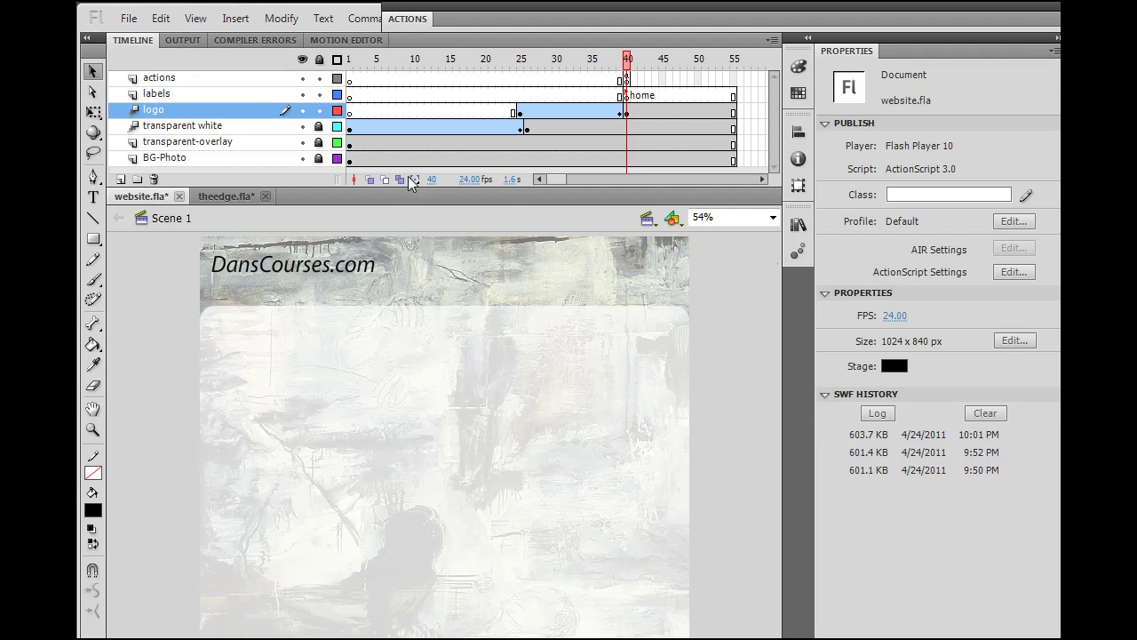
Step: Select the DansCourses.com logo, preview its slide-in, and enter the mc-logo symbol
click(306, 275)
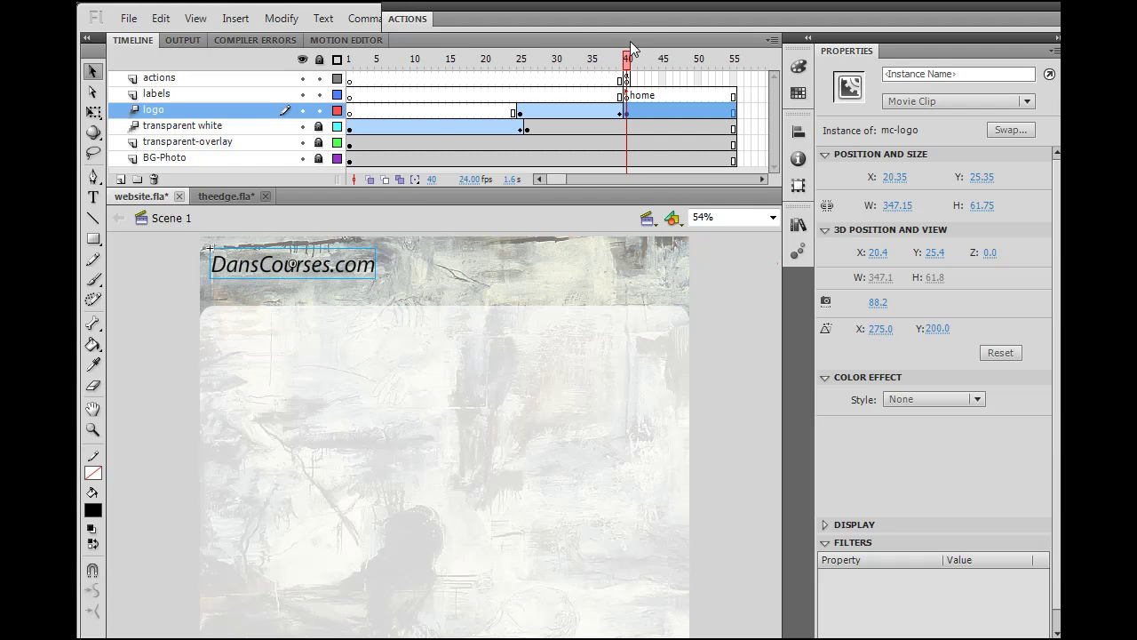
mouse_move(630, 56)
mouse_down()
mouse_move(598, 57)
mouse_move(631, 59)
mouse_up()
click(276, 268)
double_click(274, 275)
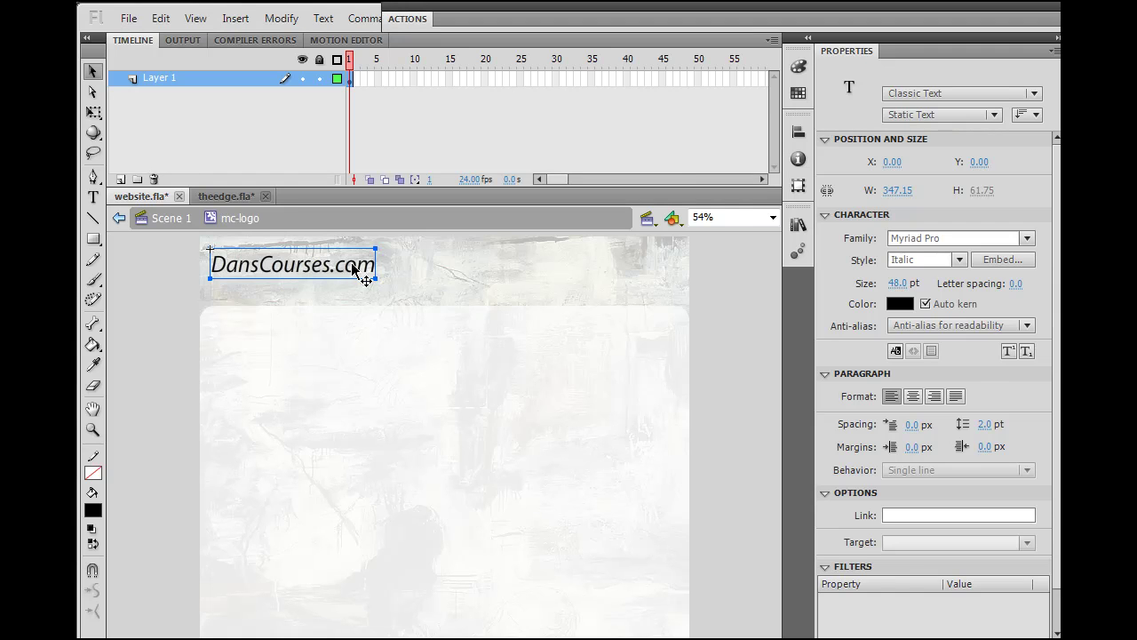
click(130, 289)
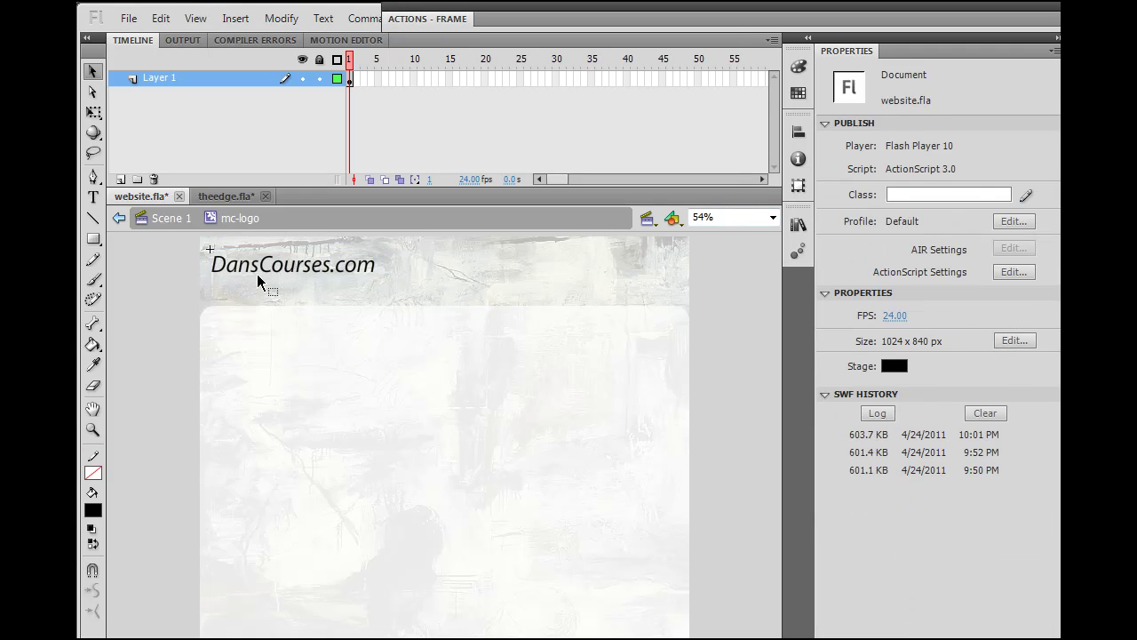
click(260, 270)
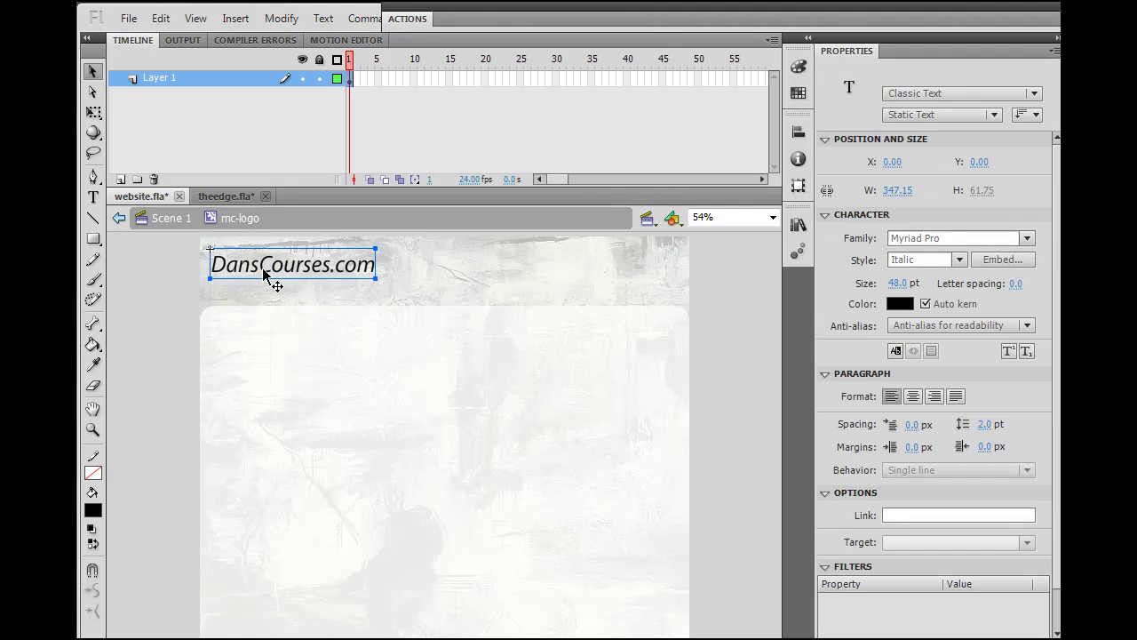
Step: Shrink the DansCourses.com text's font size in two passes, ending at 40 pt
click(895, 283)
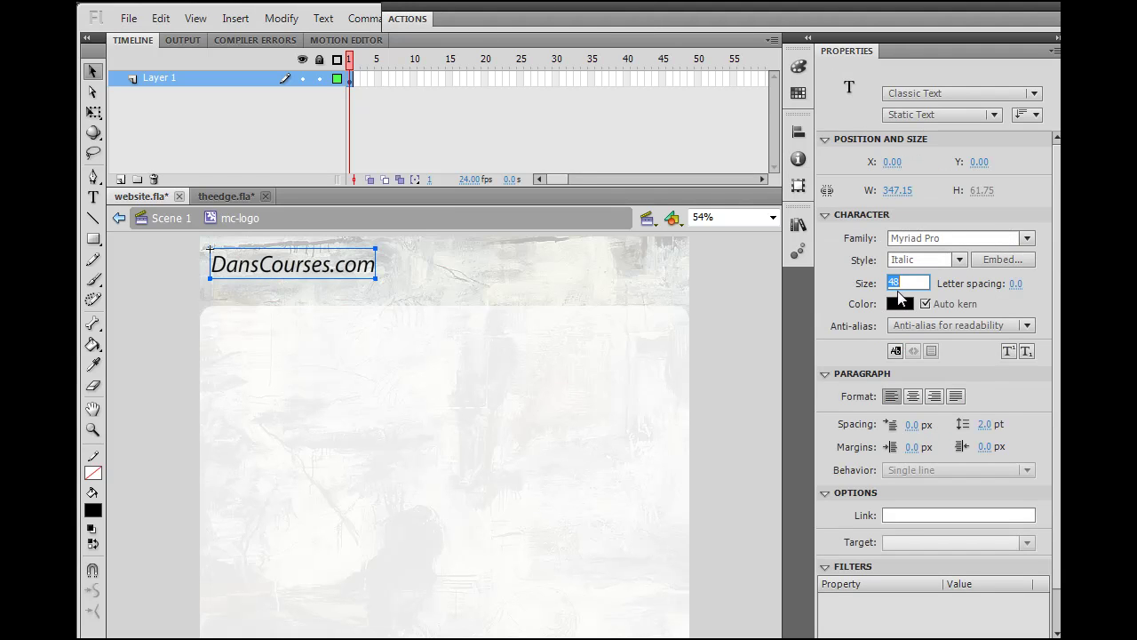
text(48)
key(Return)
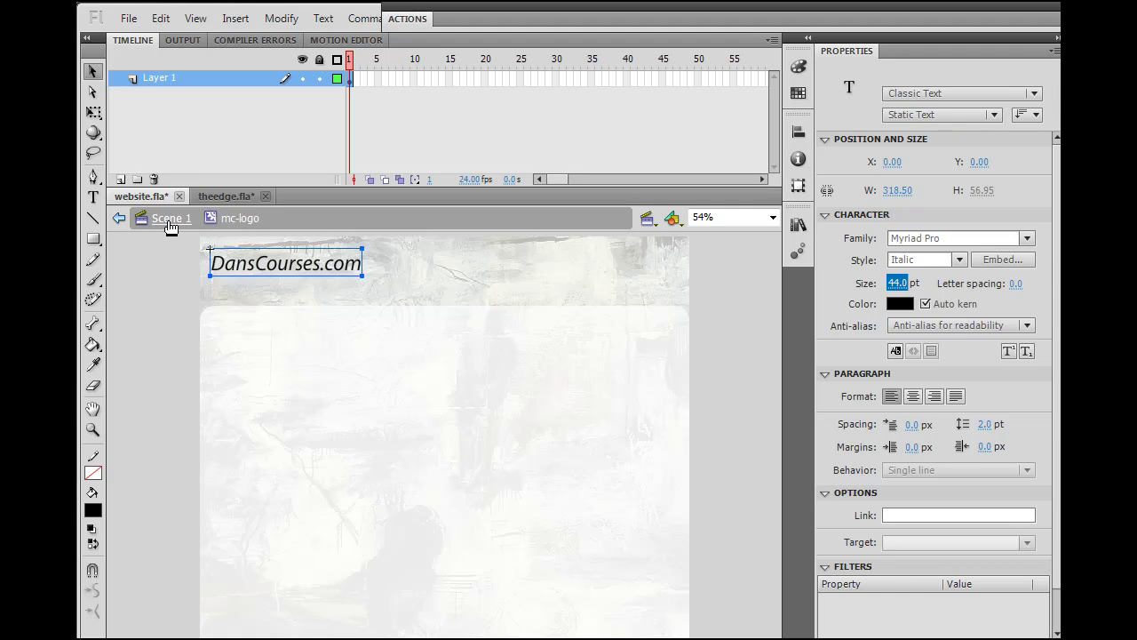
click(900, 288)
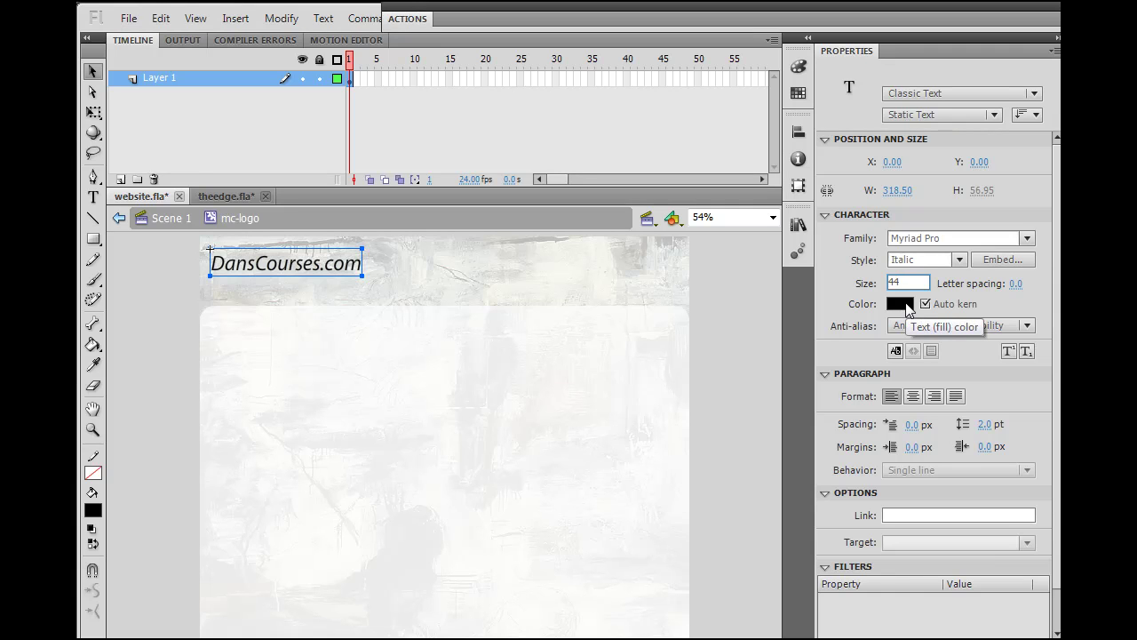
text(40)
key(Return)
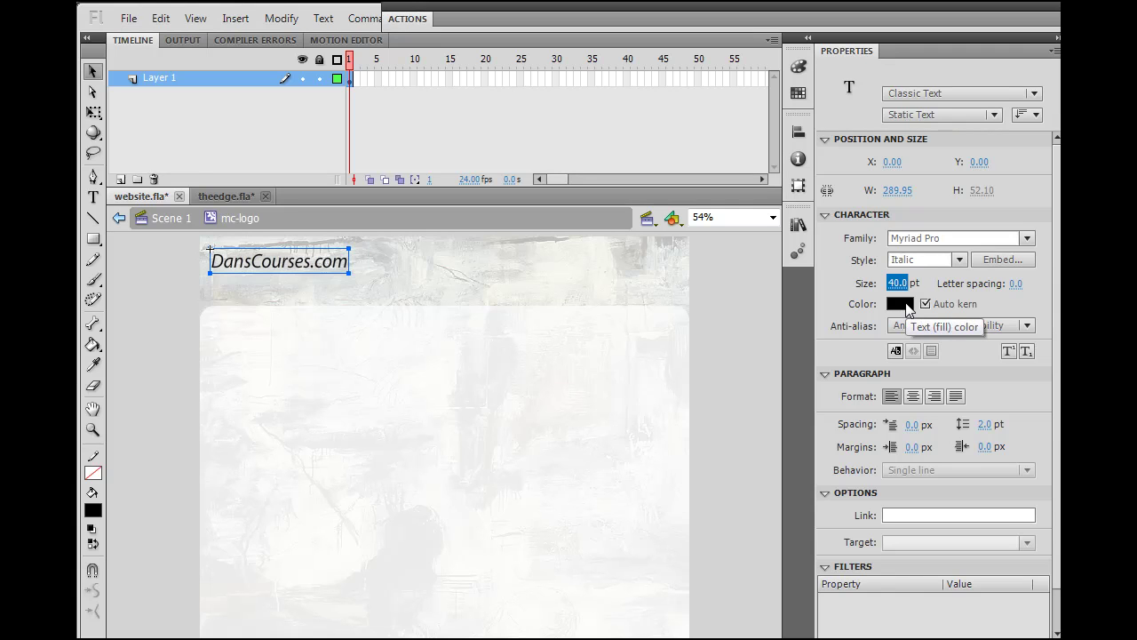
Step: Back in Scene 1, scrub frames 25–40 to watch the resized logo and select its instance
click(165, 219)
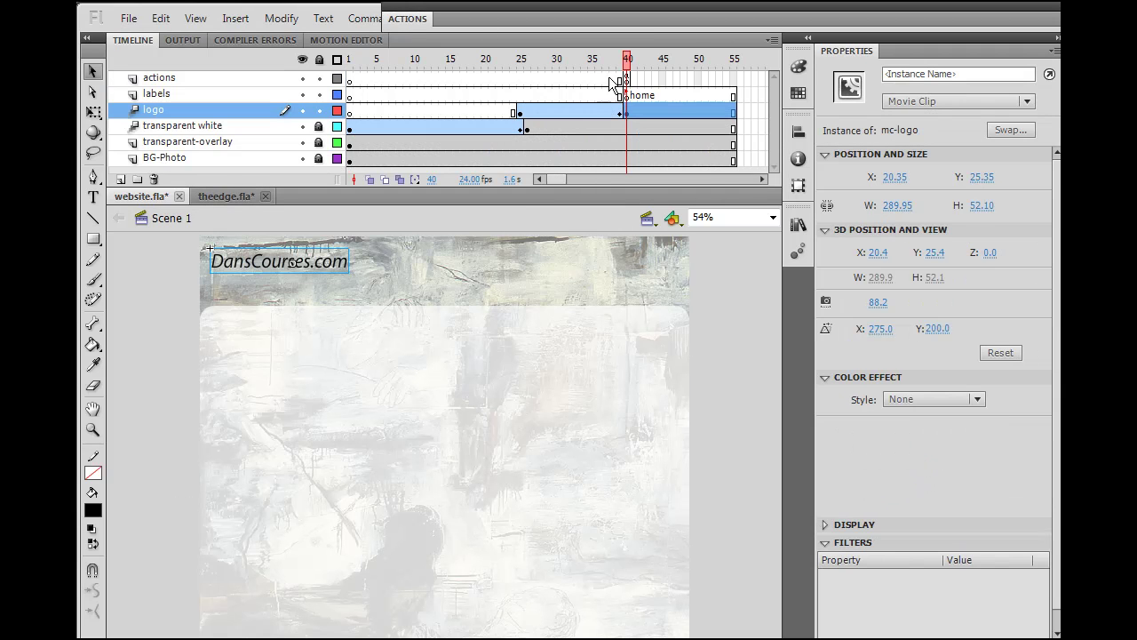
drag(627, 60, 523, 66)
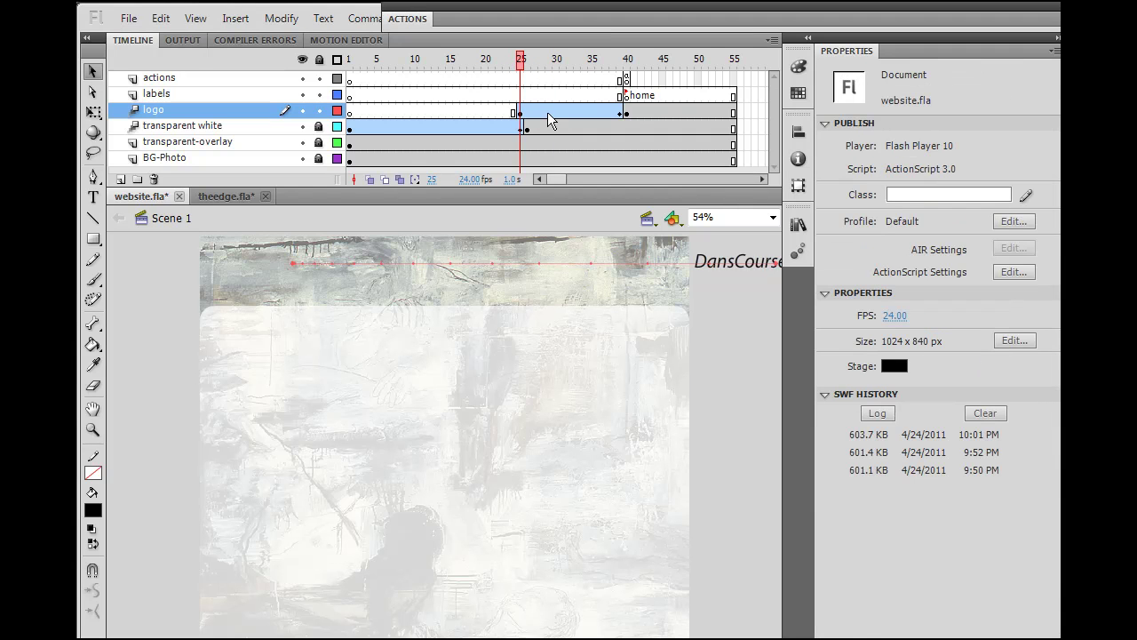
click(629, 113)
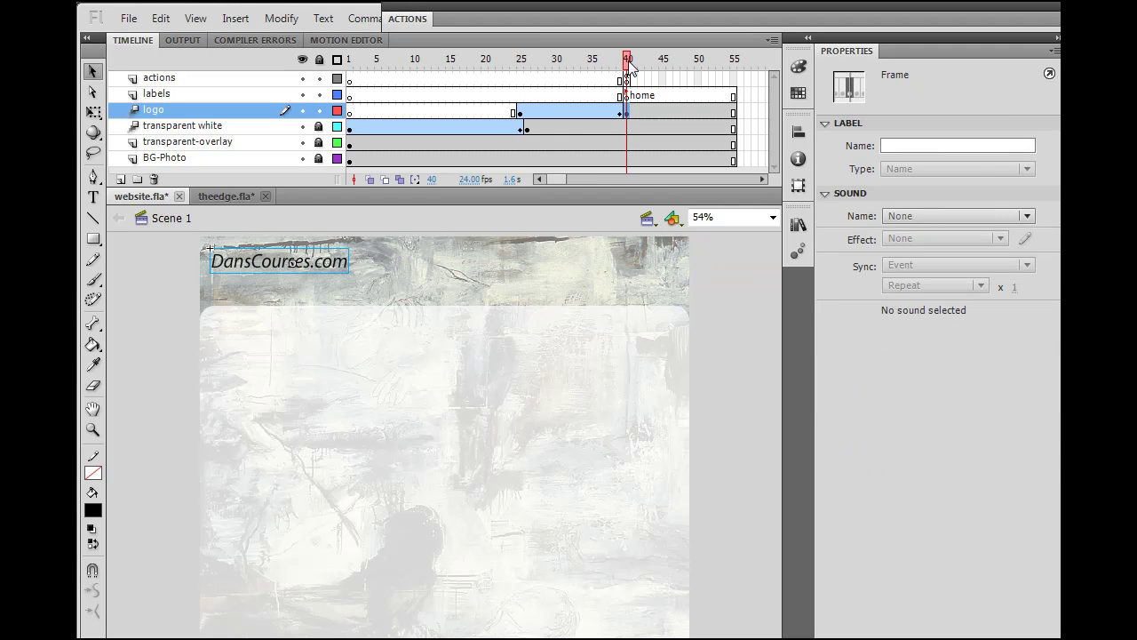
mouse_move(628, 62)
mouse_down()
mouse_move(533, 62)
mouse_move(631, 65)
mouse_up()
click(515, 190)
click(304, 264)
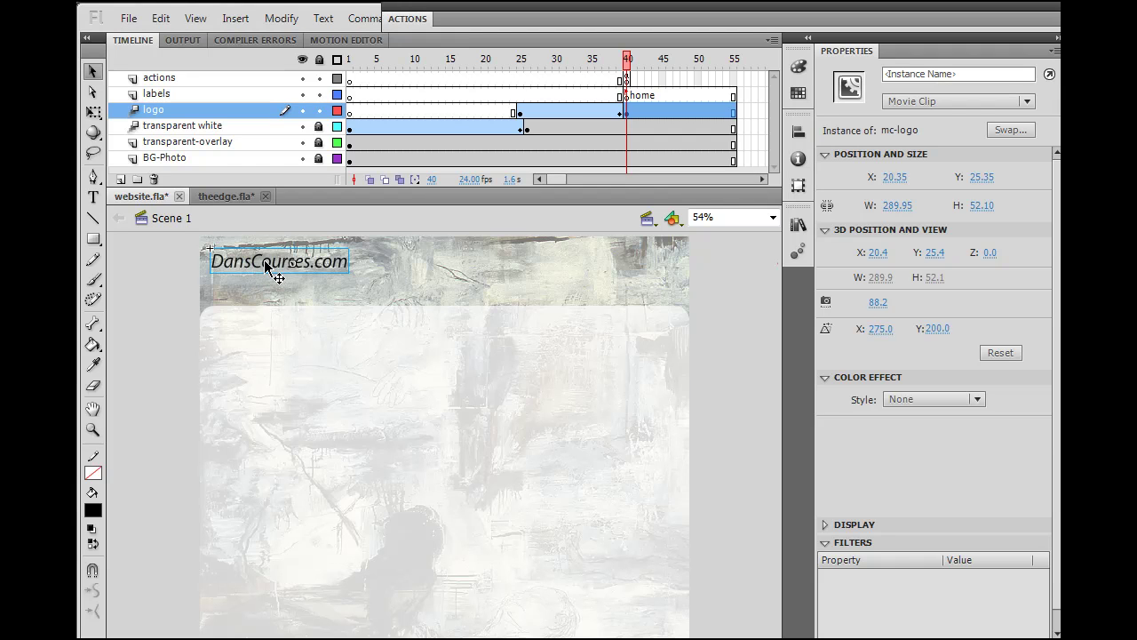
Step: Check the Color Effect styles, leaving None, then open the Add Filter list
click(977, 399)
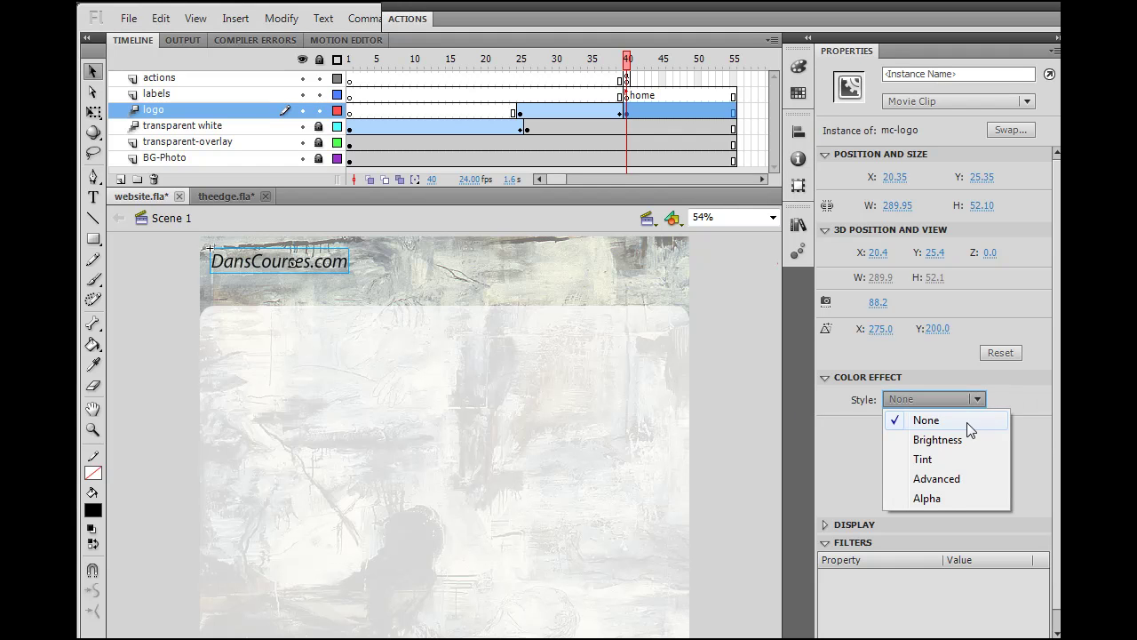
click(871, 457)
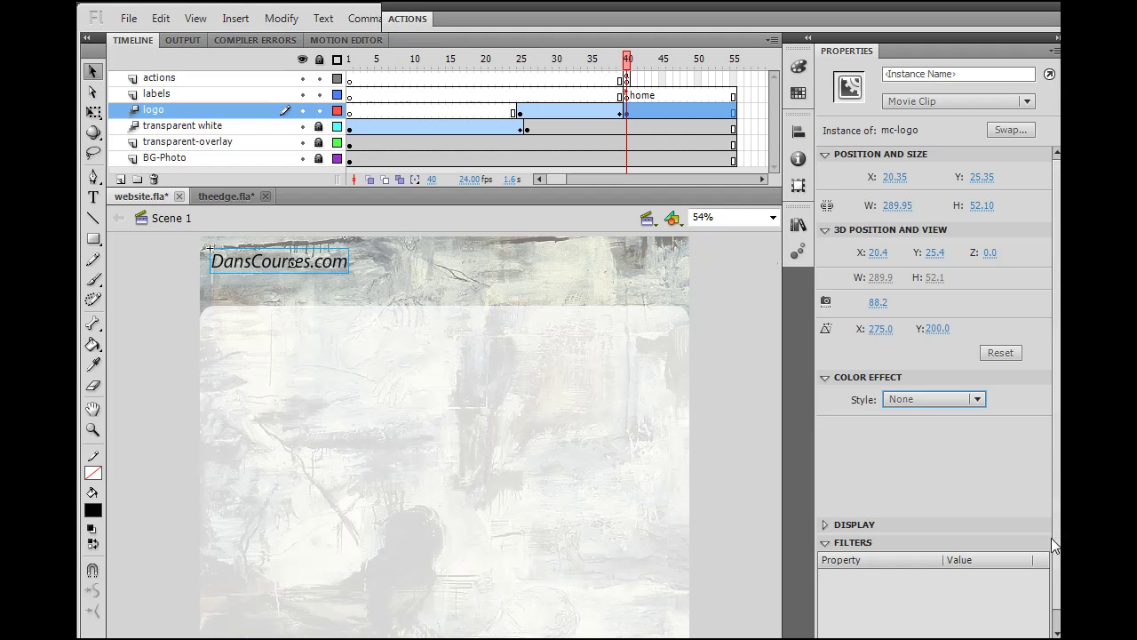
scroll(1054, 545, down, 2)
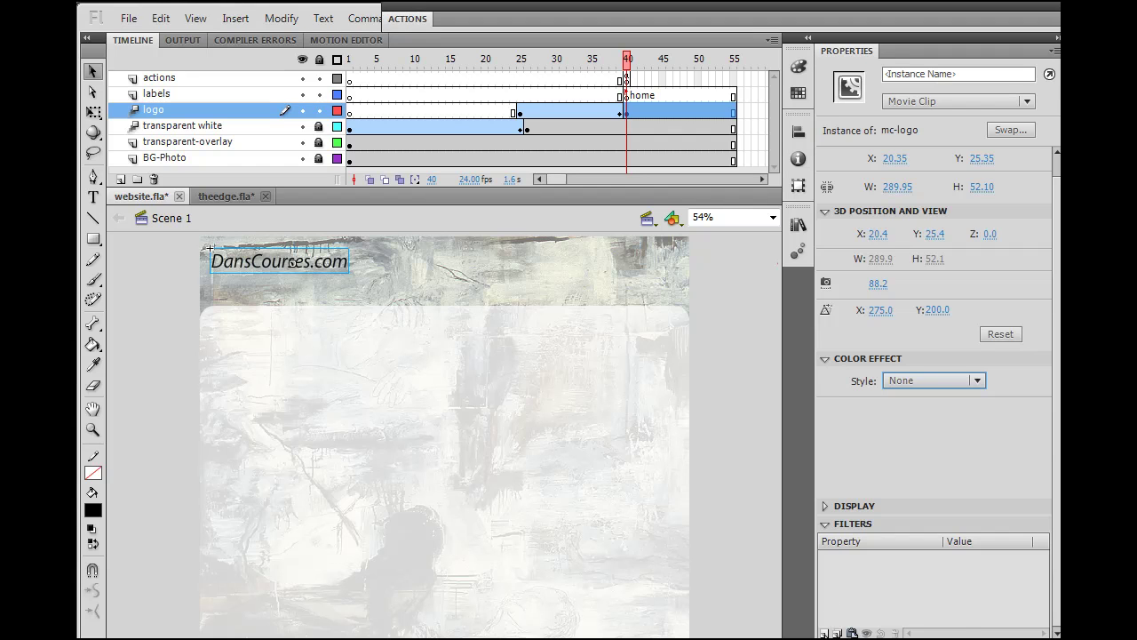
click(824, 633)
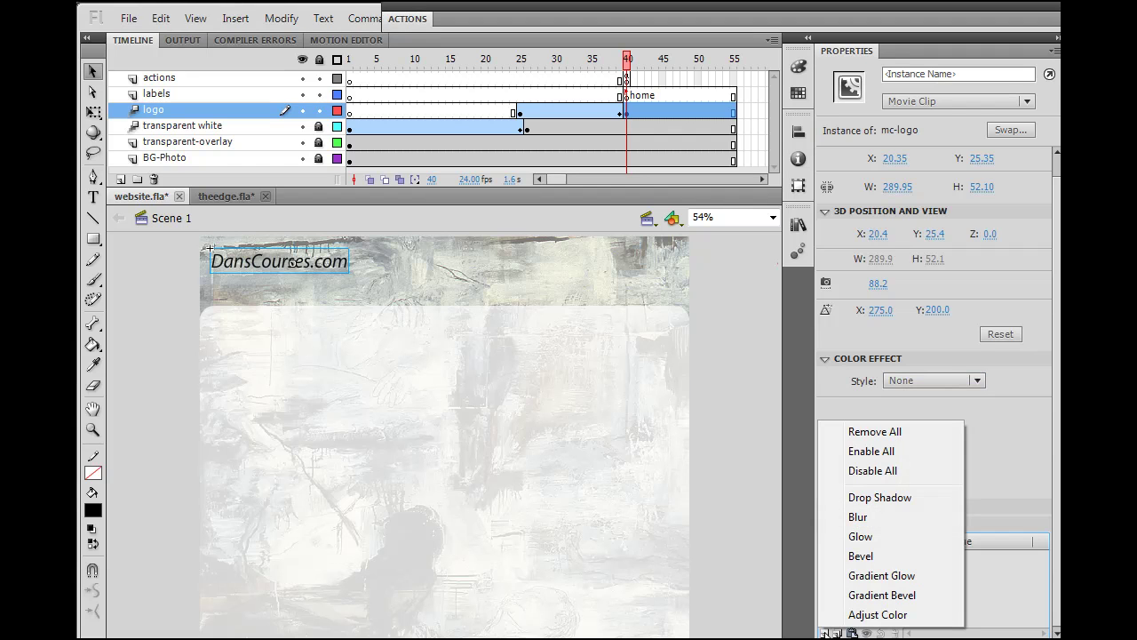
Step: Add a Glow filter to the logo with Medium quality and a dark teal colour
click(862, 538)
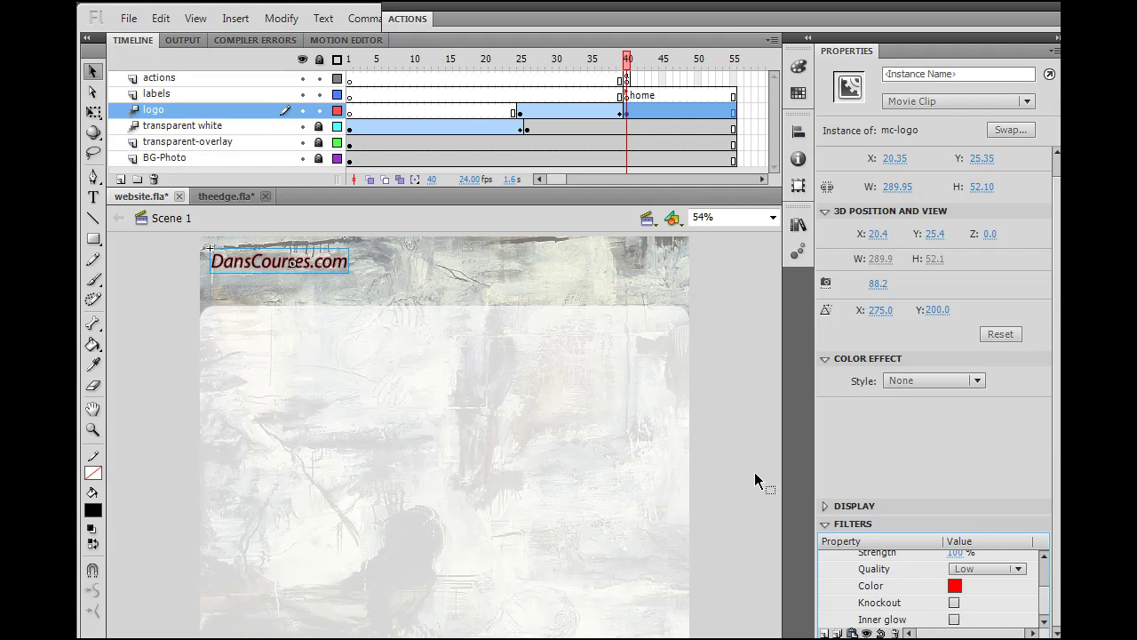
drag(1047, 602, 976, 549)
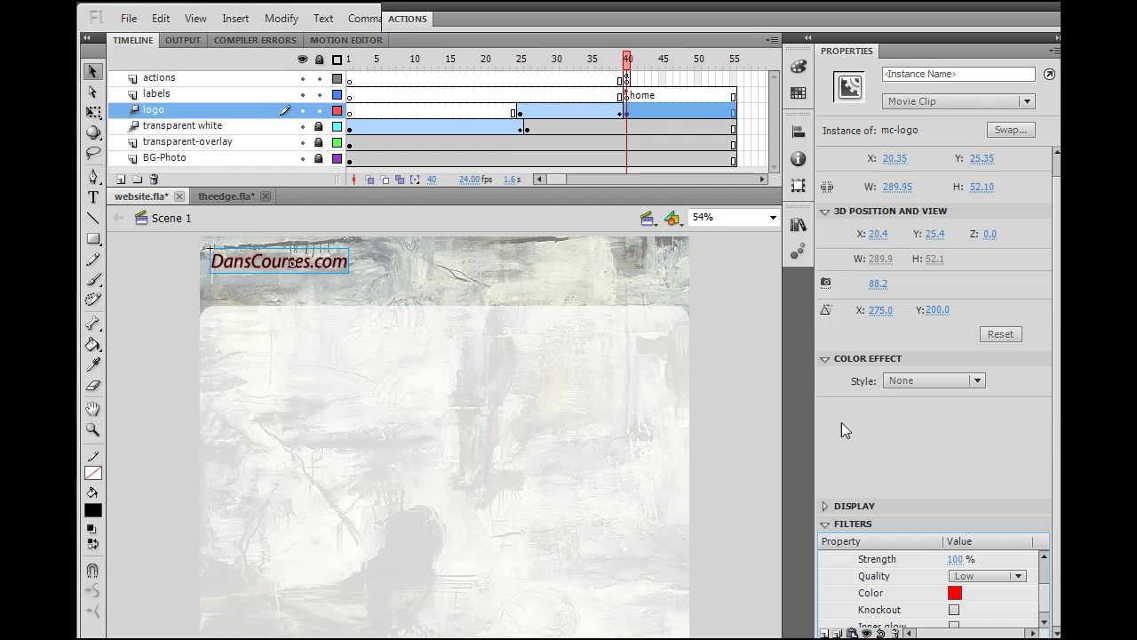
click(826, 358)
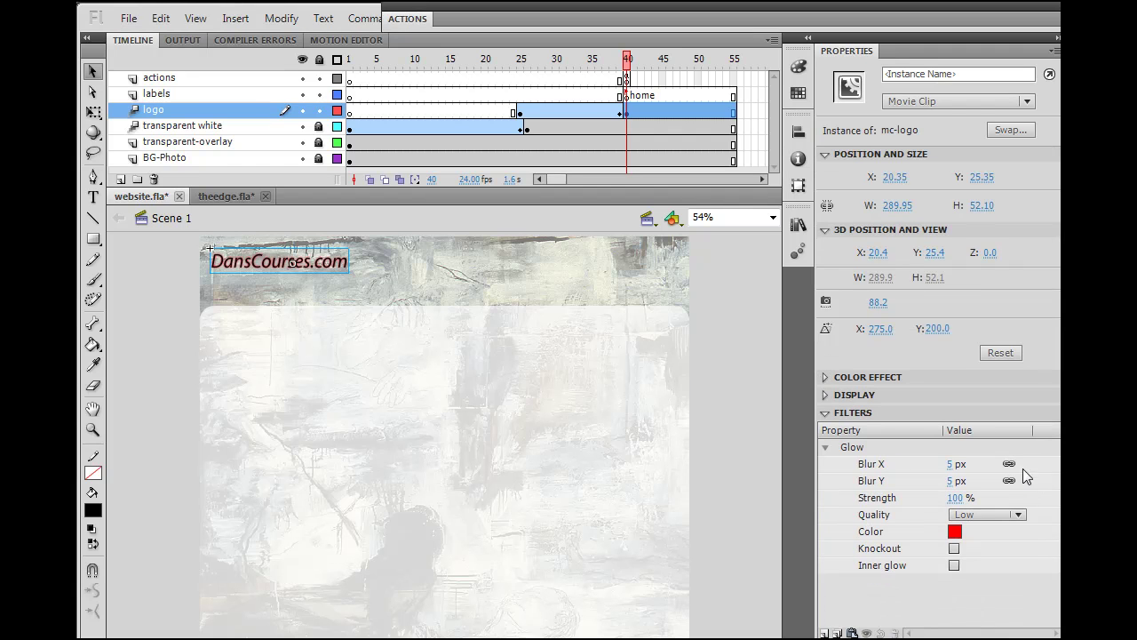
click(995, 516)
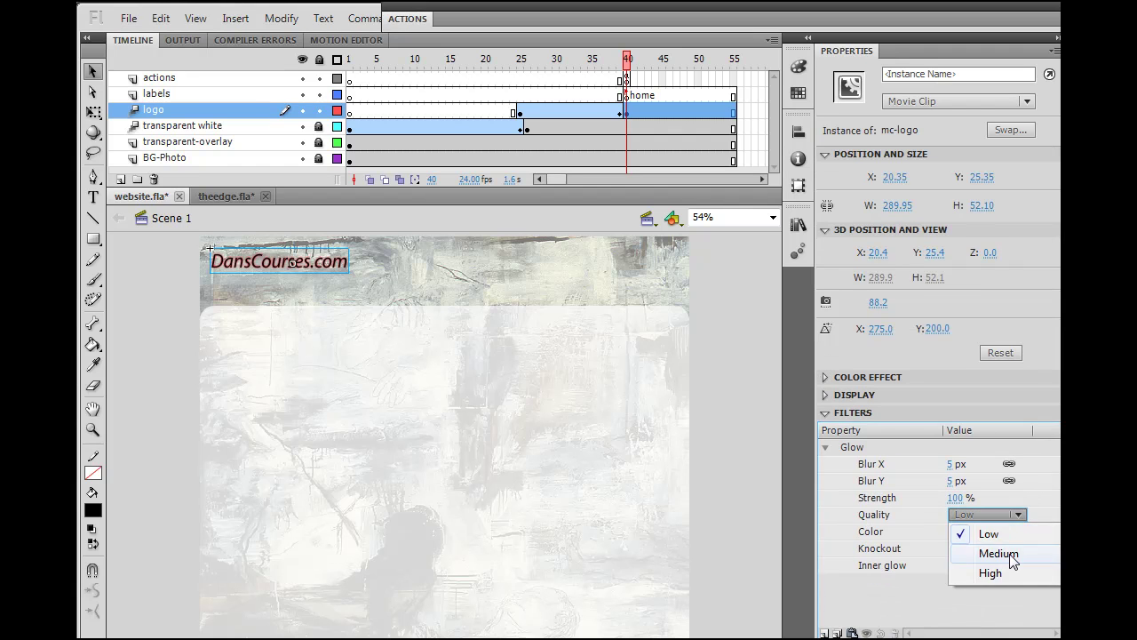
click(1001, 551)
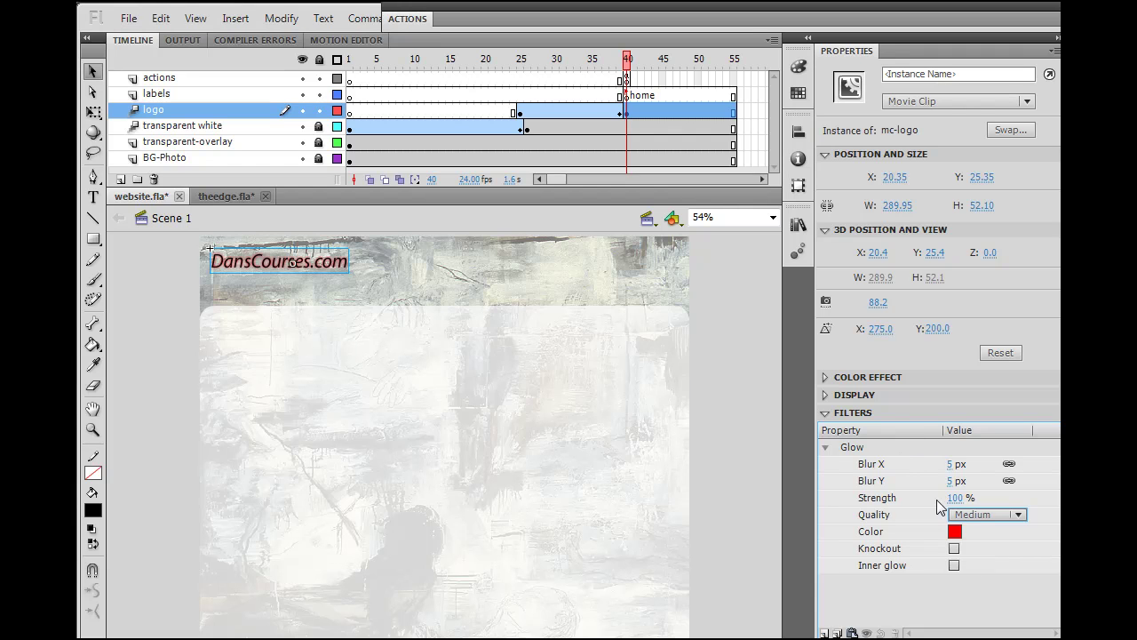
click(956, 532)
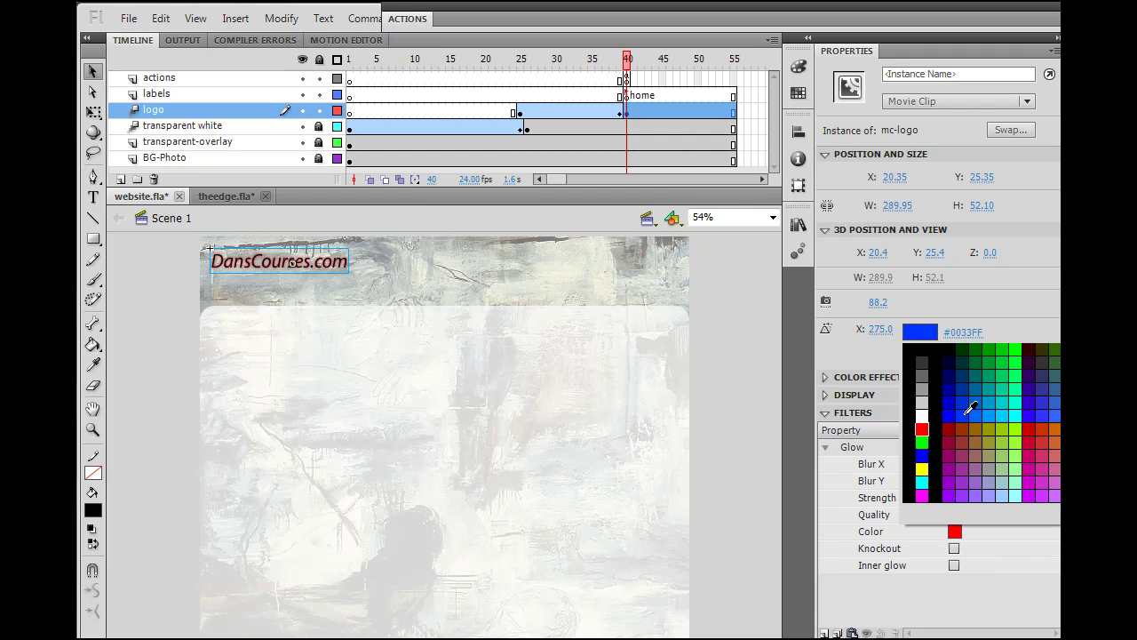
click(978, 366)
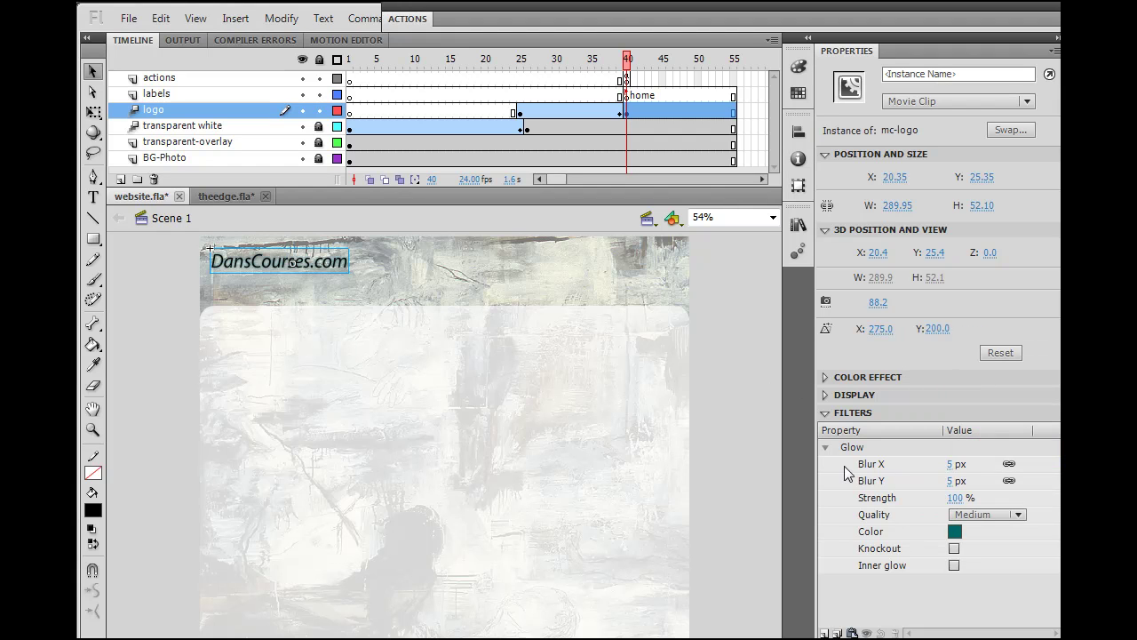
Step: Set the glow blur to 7 px and strength to 102%, checking it on stage
click(950, 480)
text(7)
key(Return)
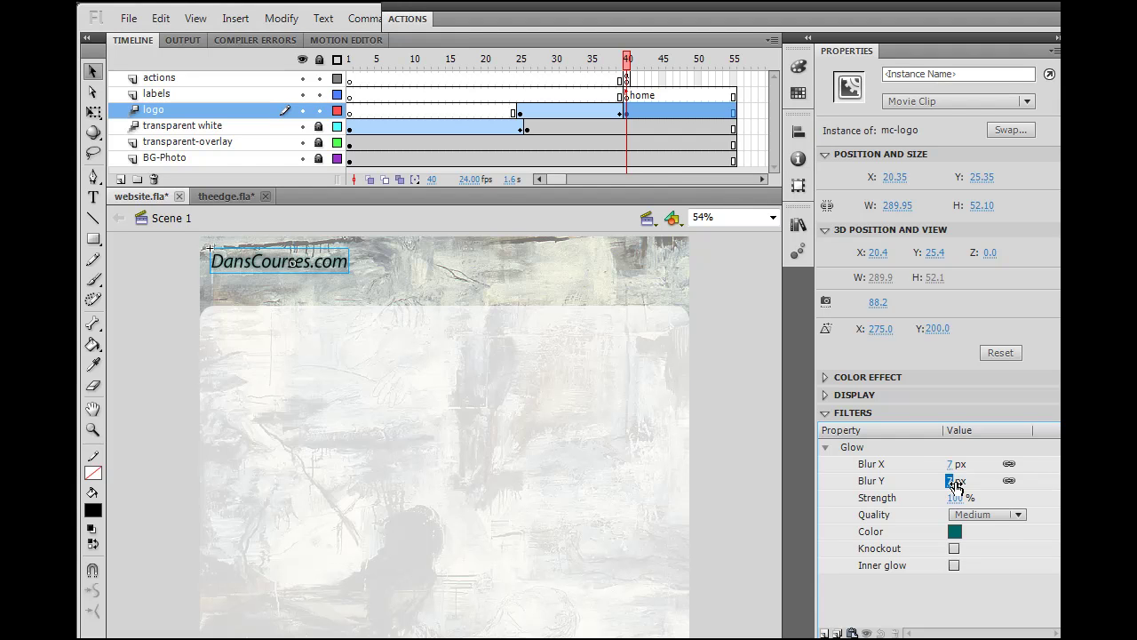
click(955, 498)
click(206, 271)
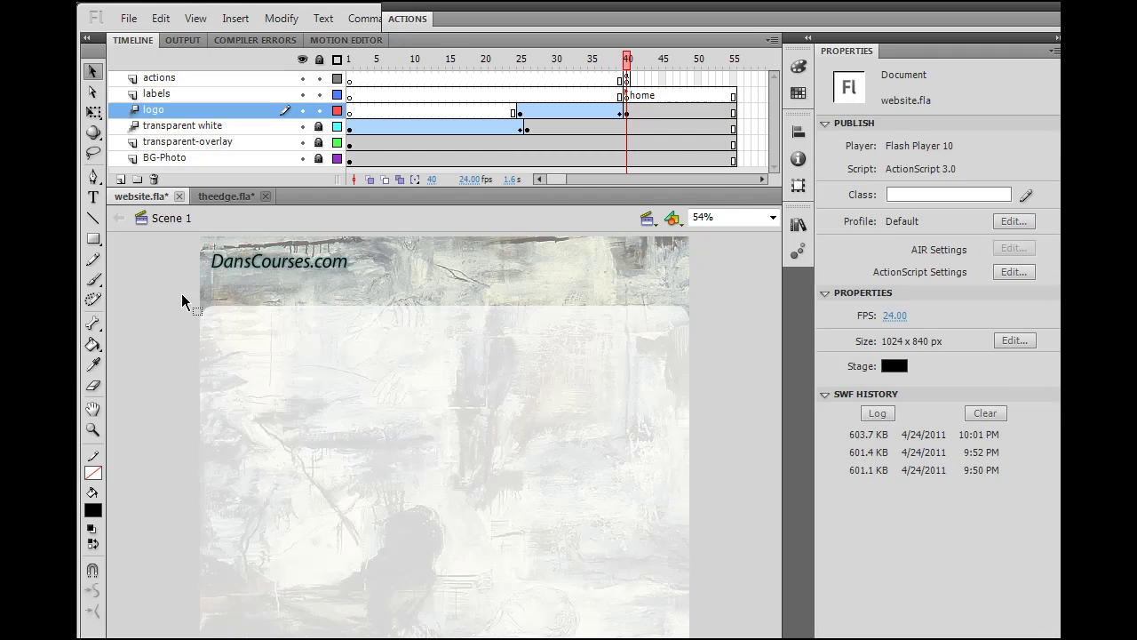
click(250, 263)
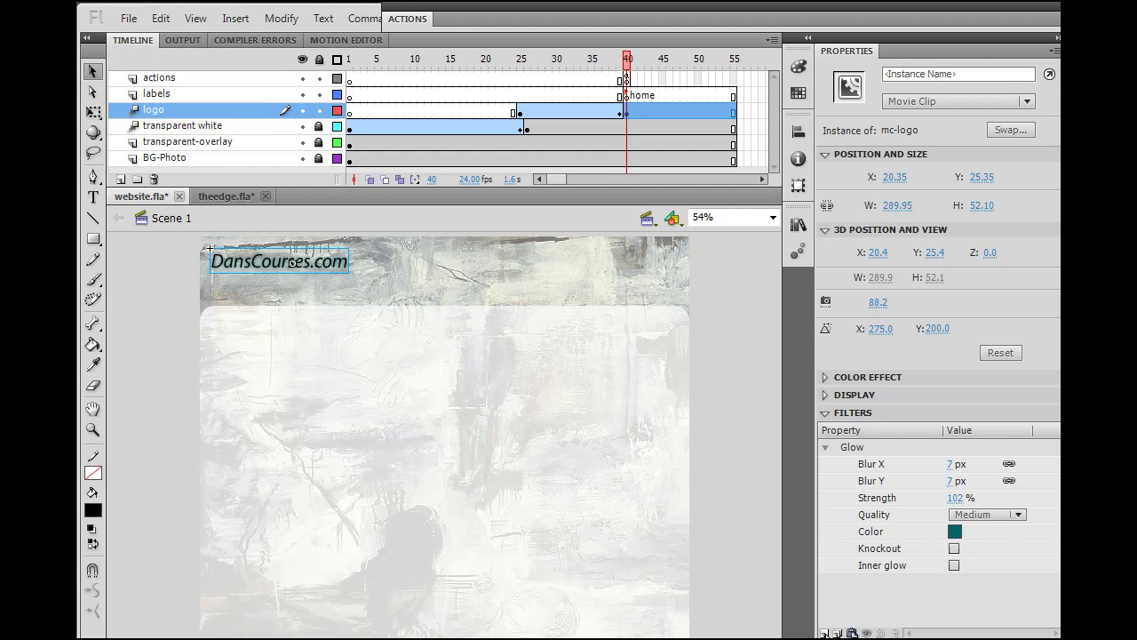
Step: Save the logo's current glow settings as a filter preset named glow3
click(837, 634)
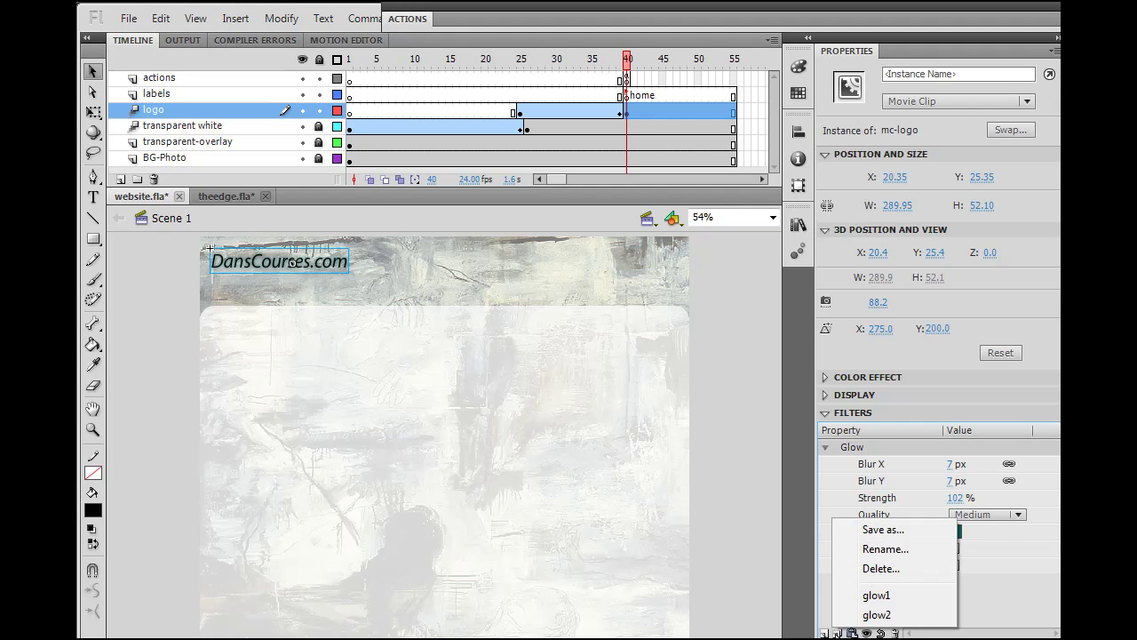
click(879, 530)
text(glow3)
key(Return)
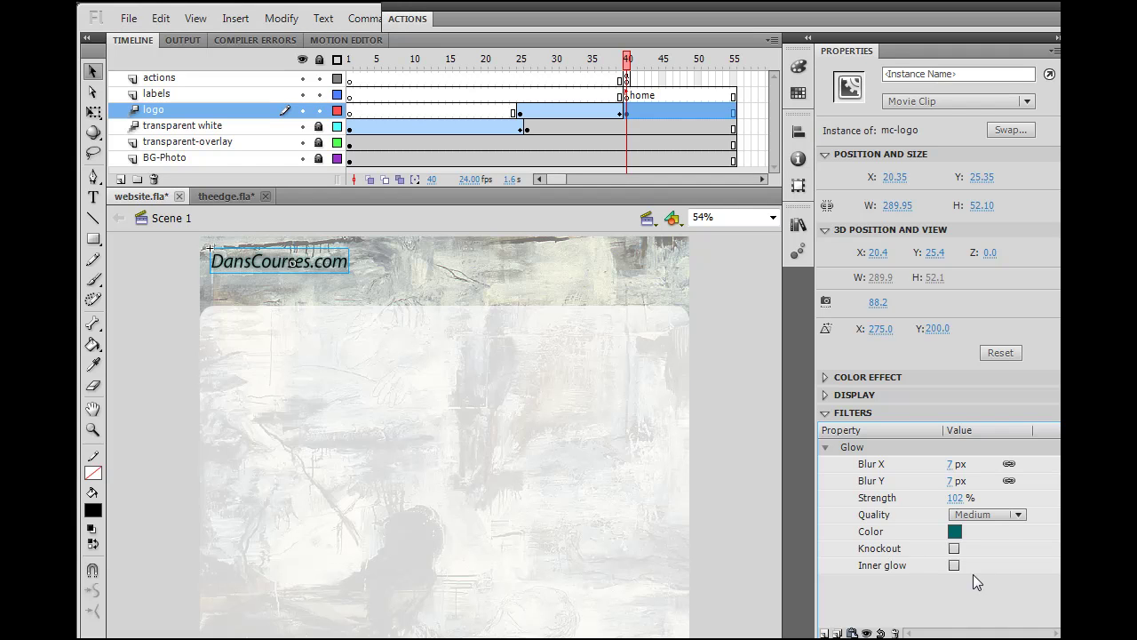
Step: Preview the animation, then apply the glow3 preset to the selected logo
click(150, 306)
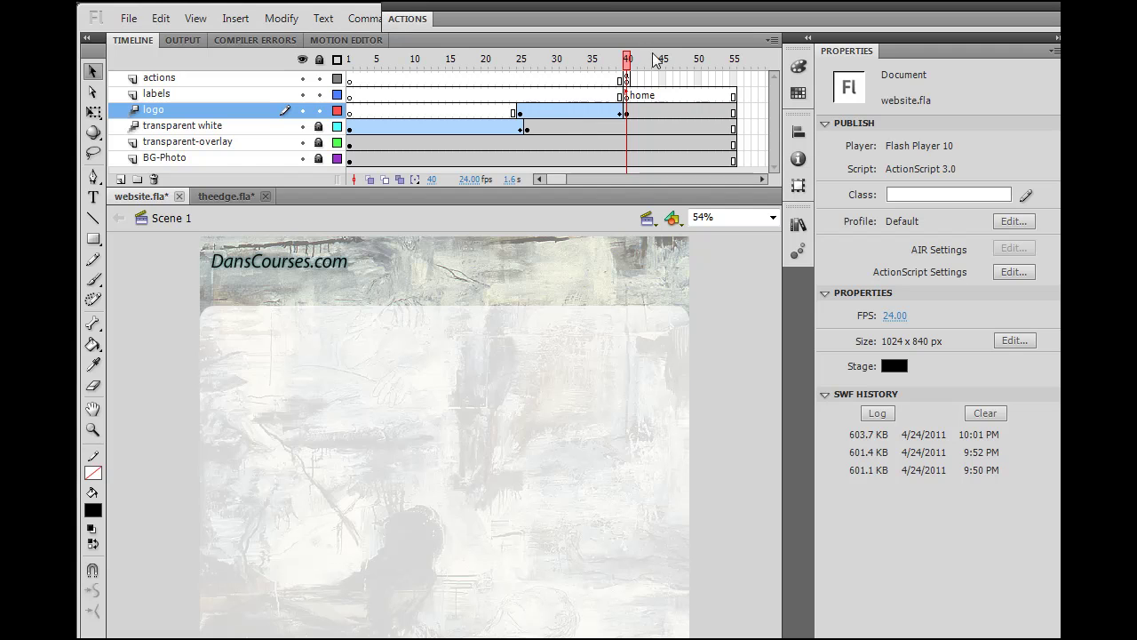
drag(627, 61, 522, 65)
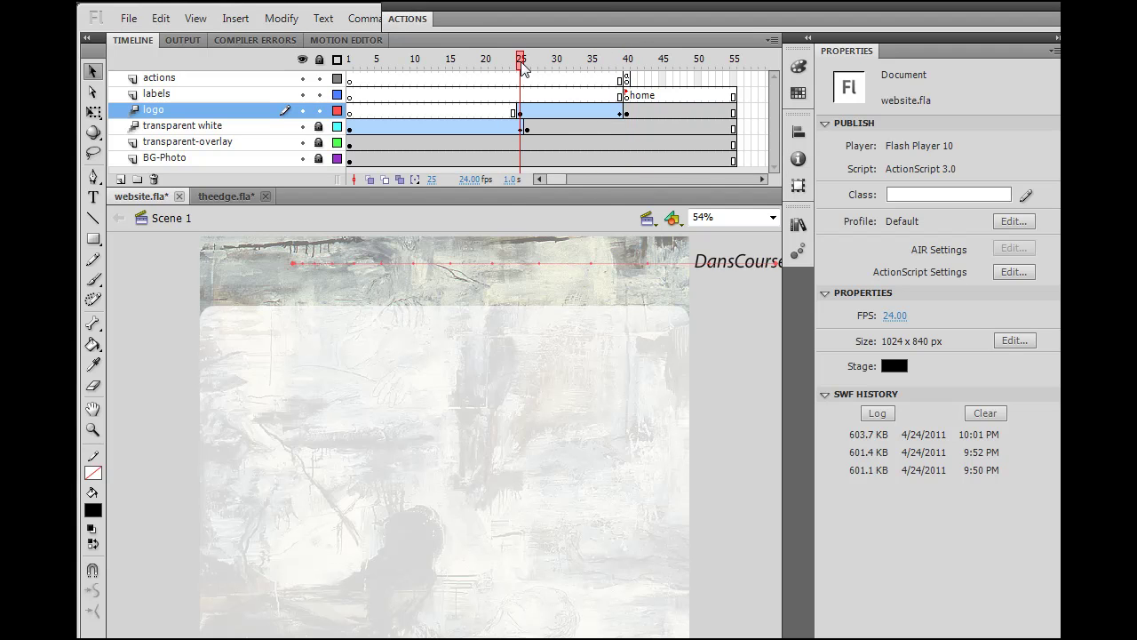
click(738, 267)
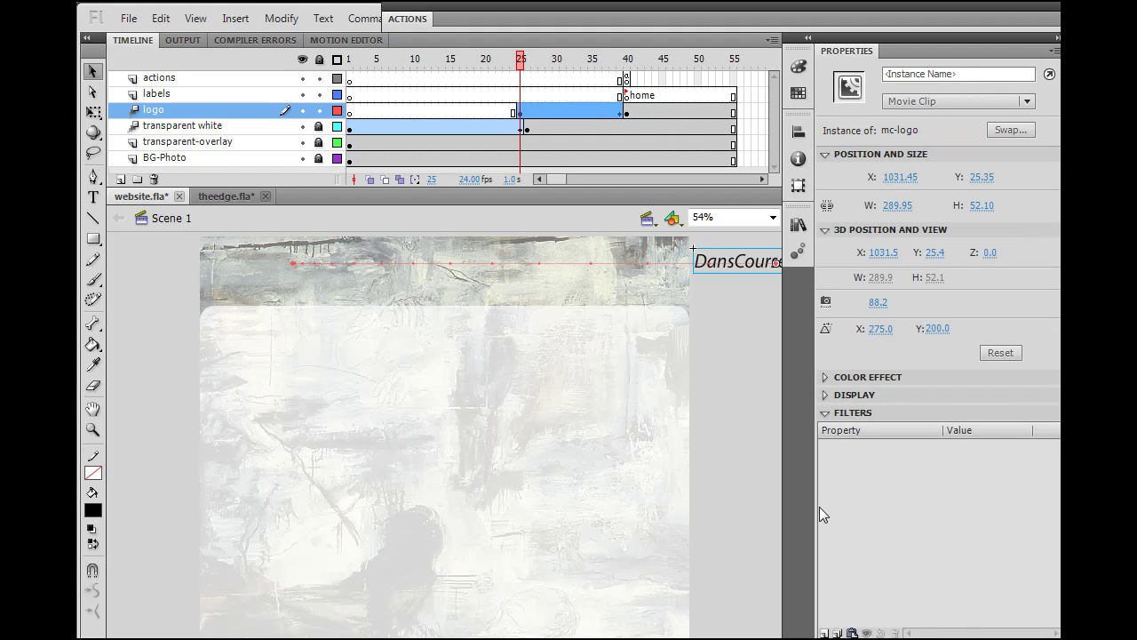
click(825, 633)
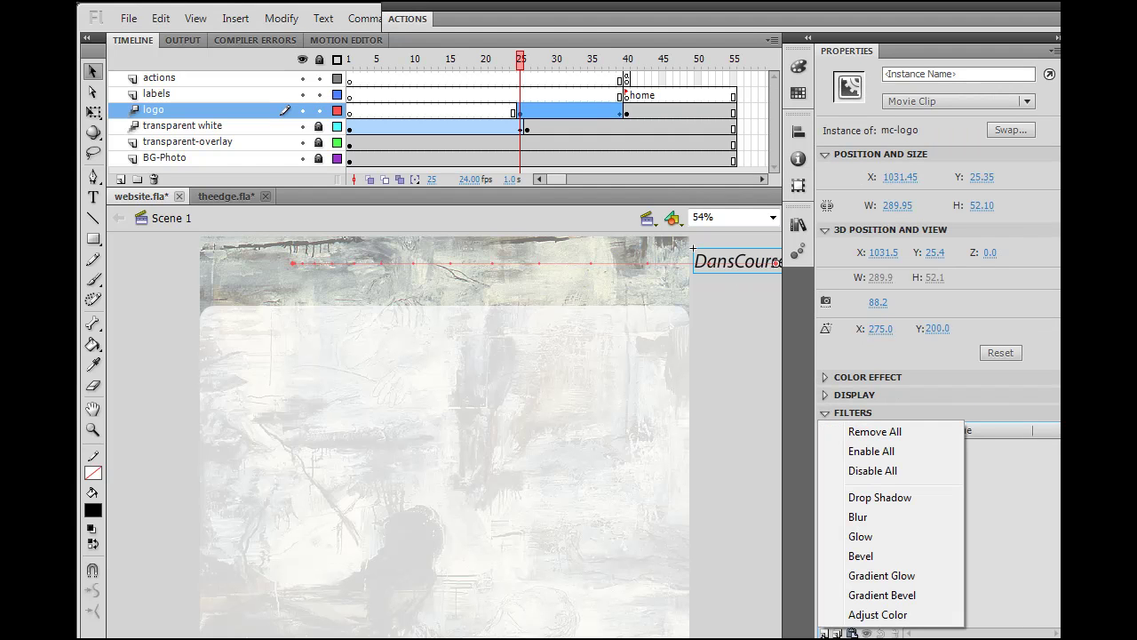
click(838, 633)
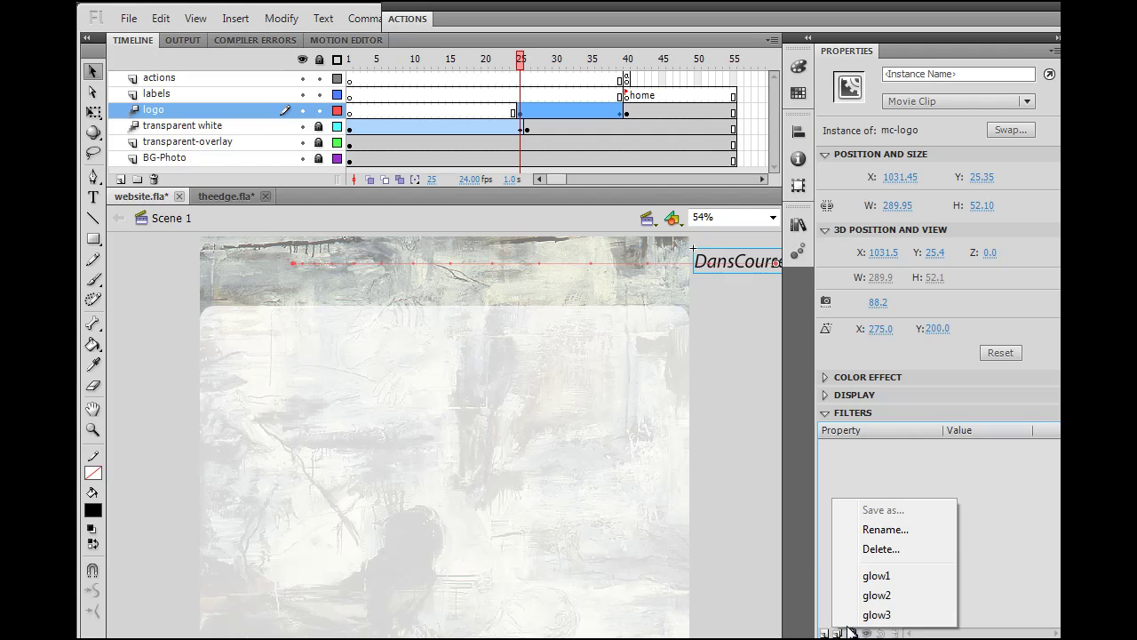
click(878, 614)
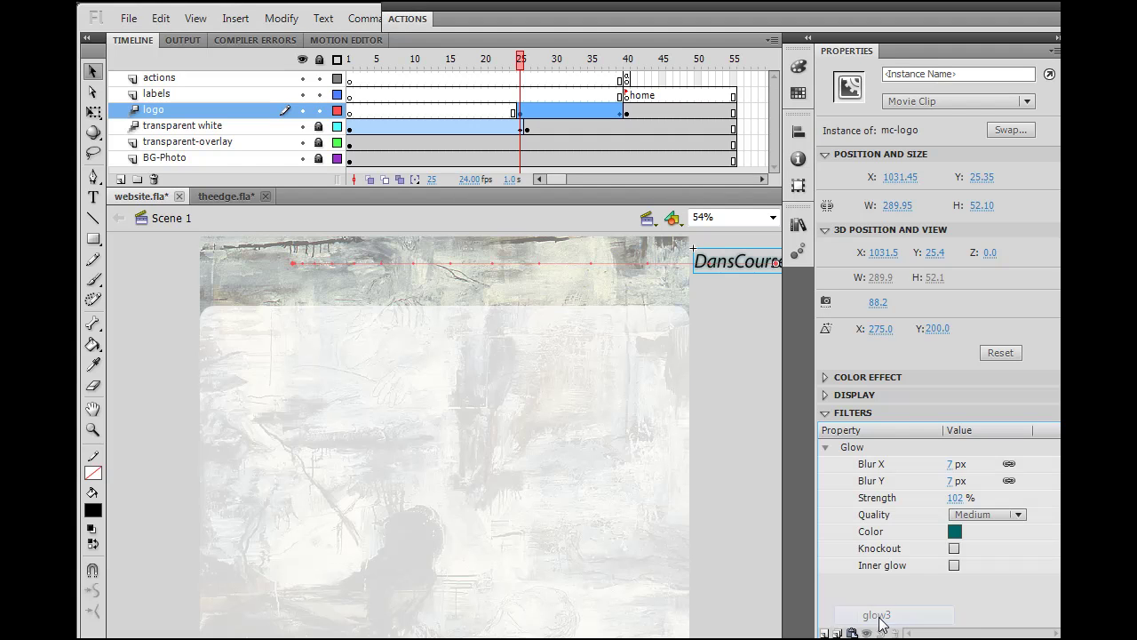
Step: Apply glow3 to the logo at frame 39 and scrub the timeline to preview
click(621, 110)
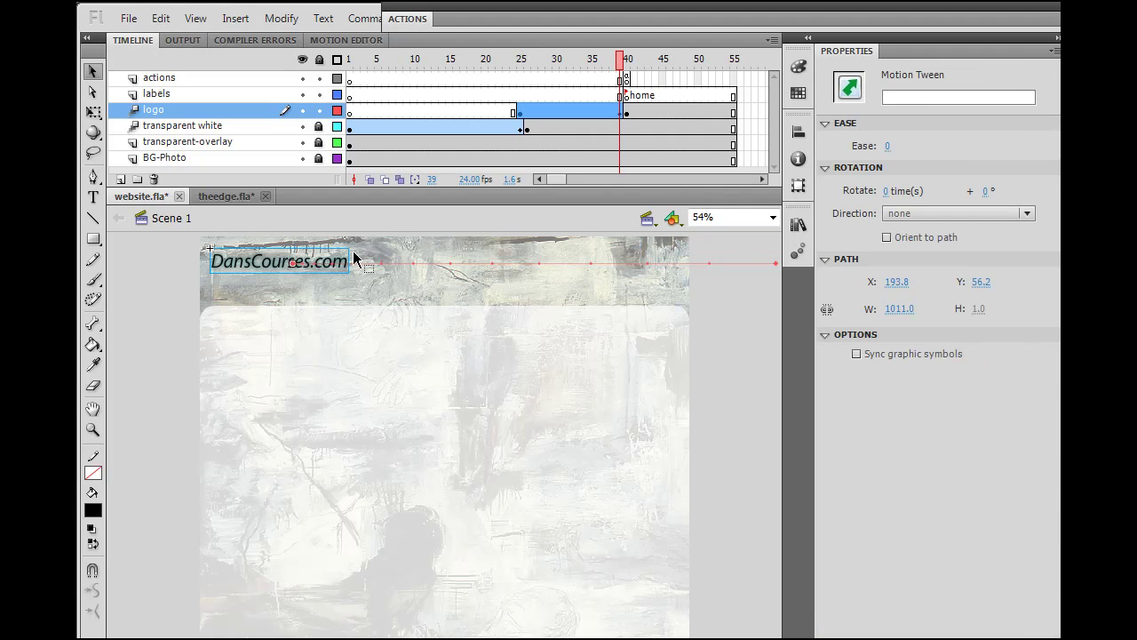
click(285, 269)
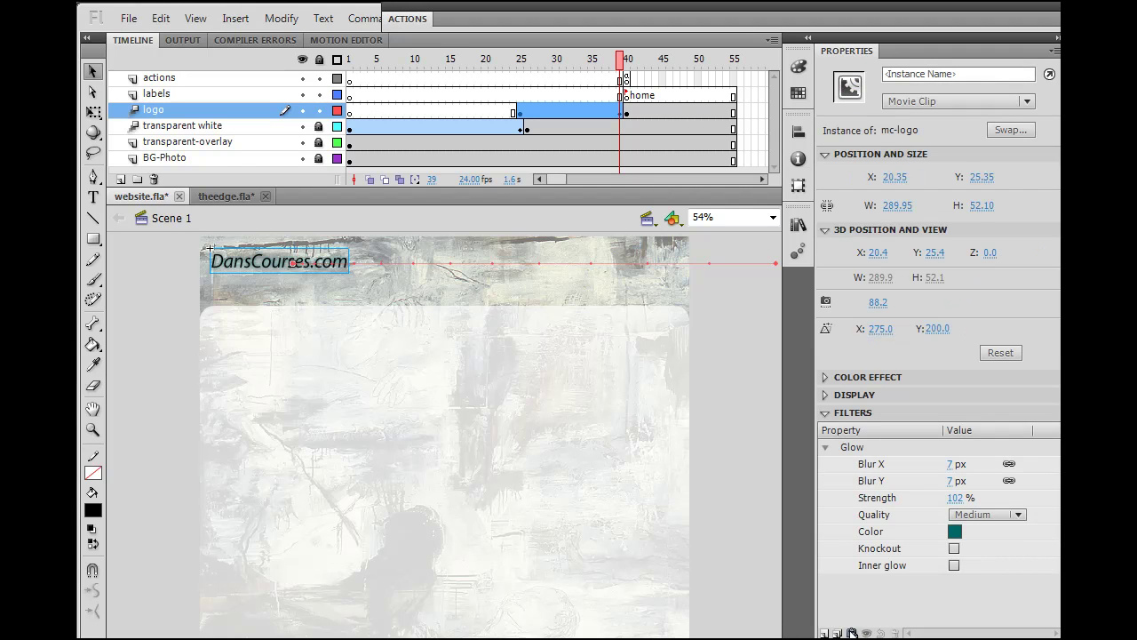
click(838, 633)
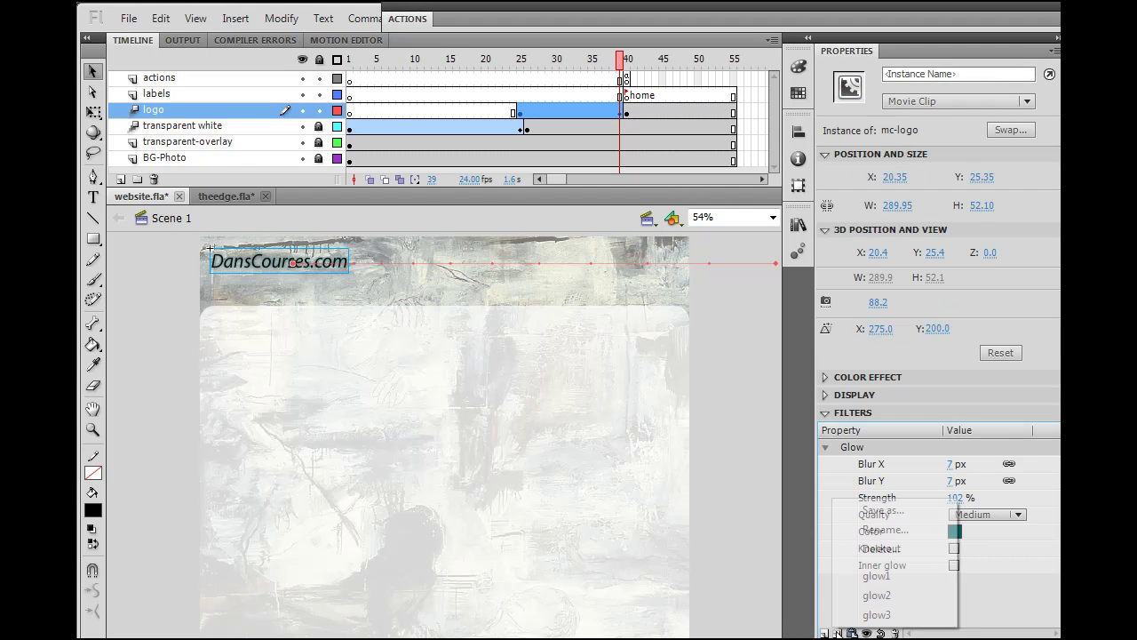
click(871, 613)
click(147, 328)
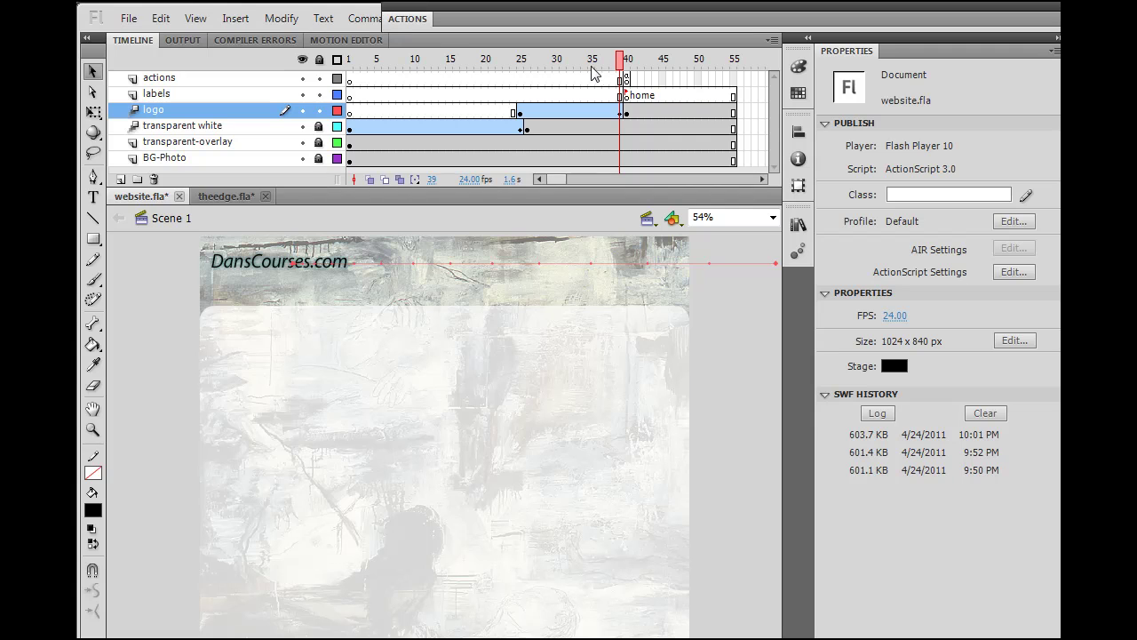
drag(623, 59, 521, 59)
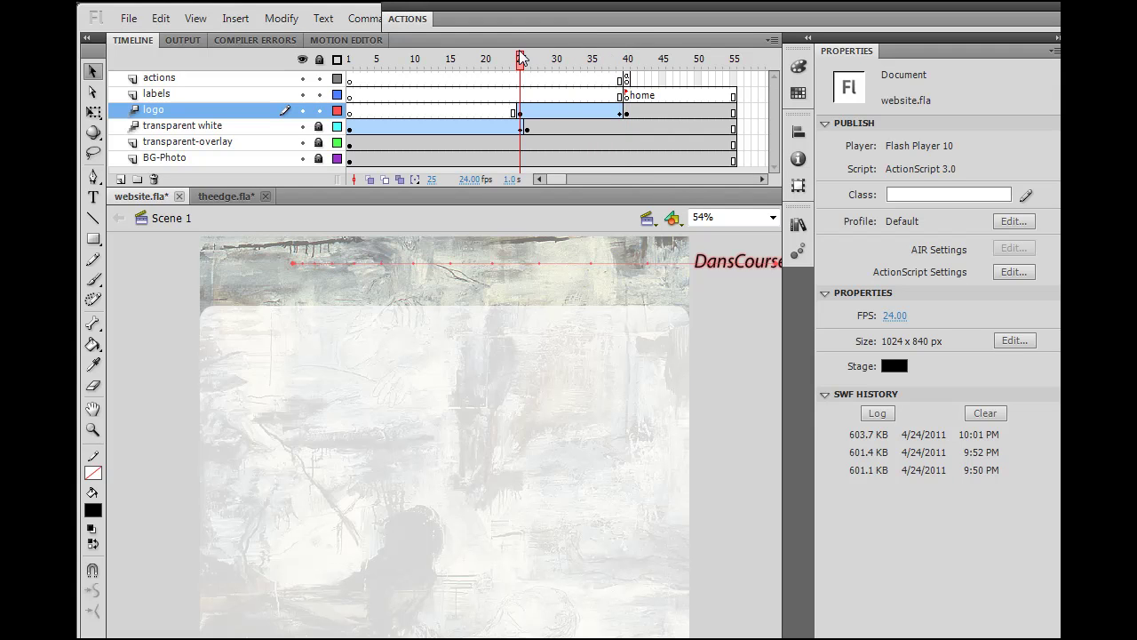
Step: Replace the logo's red glow at frame 25 with glow3 and scrub to check the tween
click(734, 279)
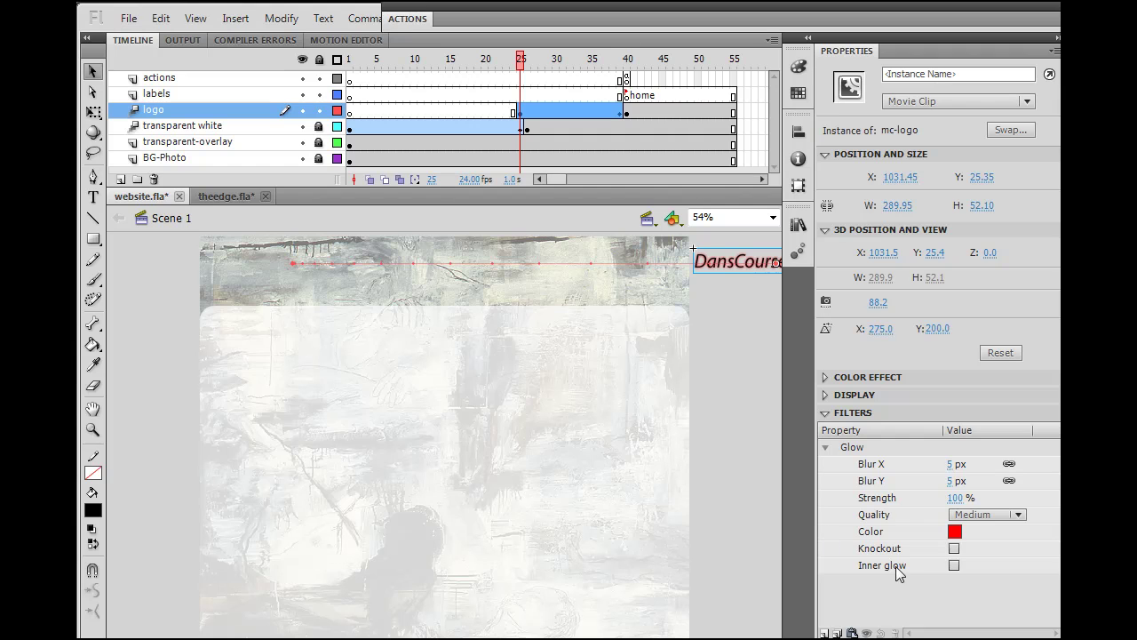
click(839, 633)
click(873, 612)
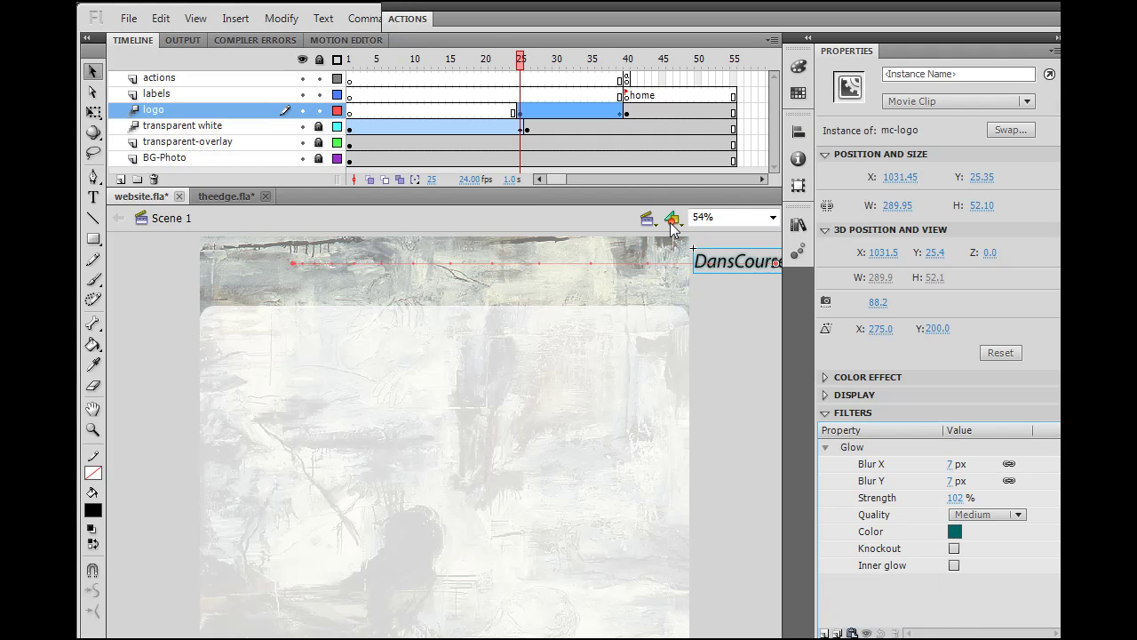
click(527, 59)
drag(527, 58, 632, 71)
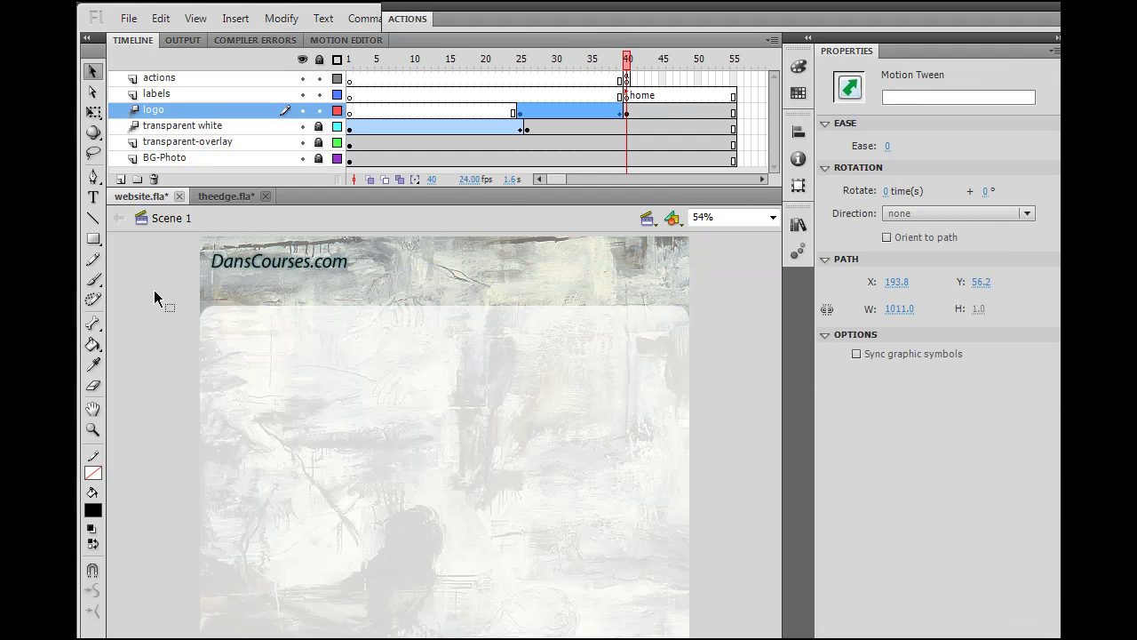
click(144, 299)
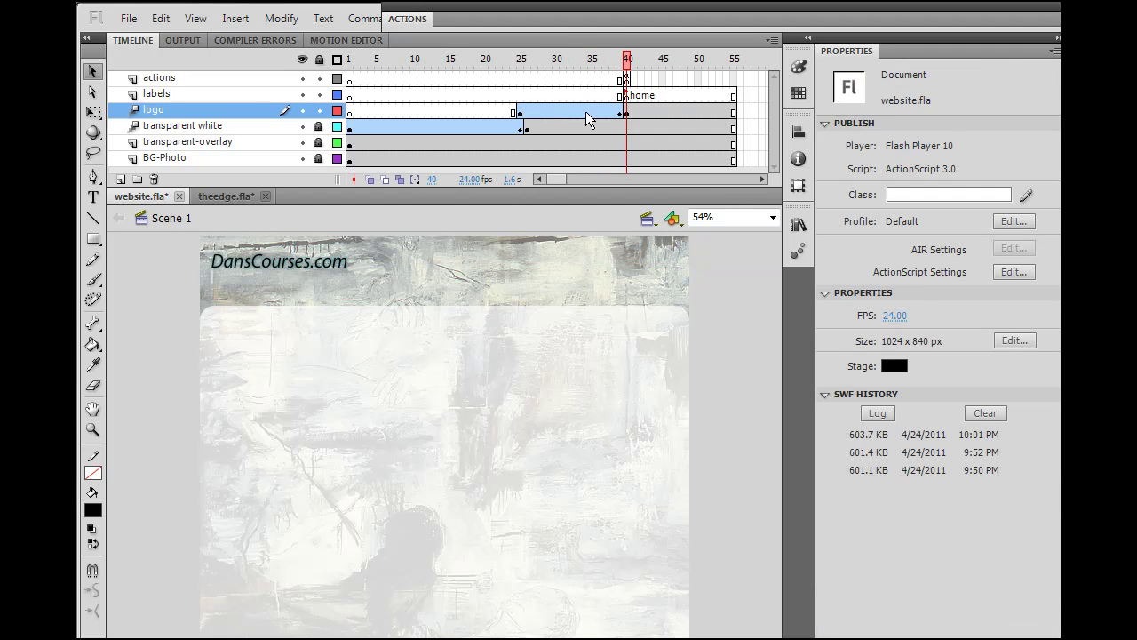
click(520, 62)
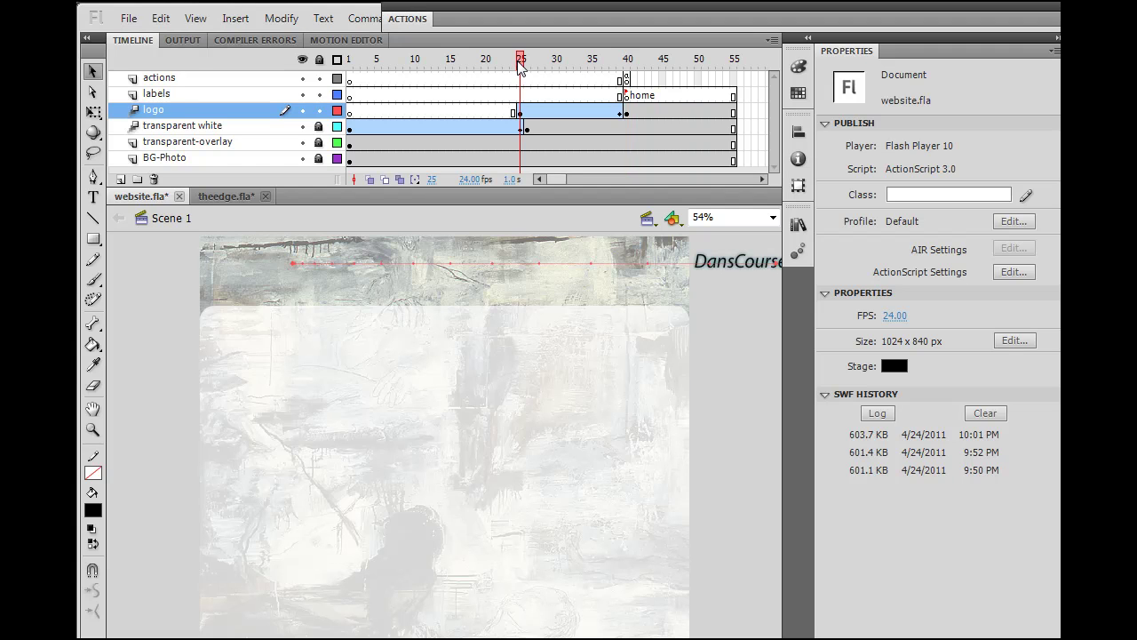
click(729, 270)
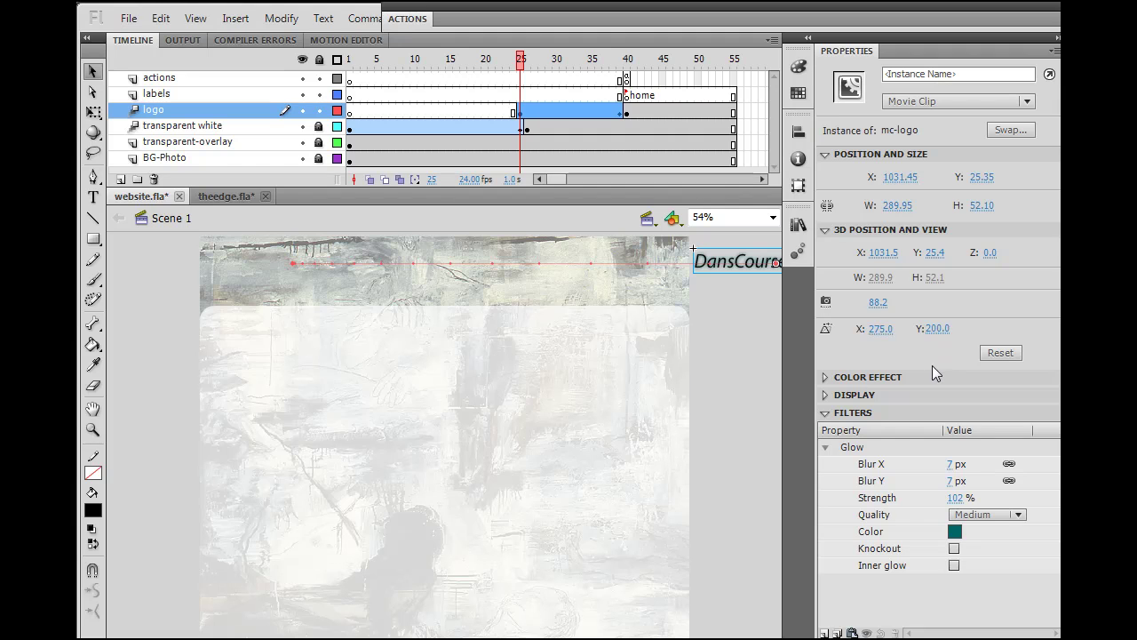
Step: Set the logo's Color Effect to Alpha at 0% on frame 25
click(825, 377)
click(977, 399)
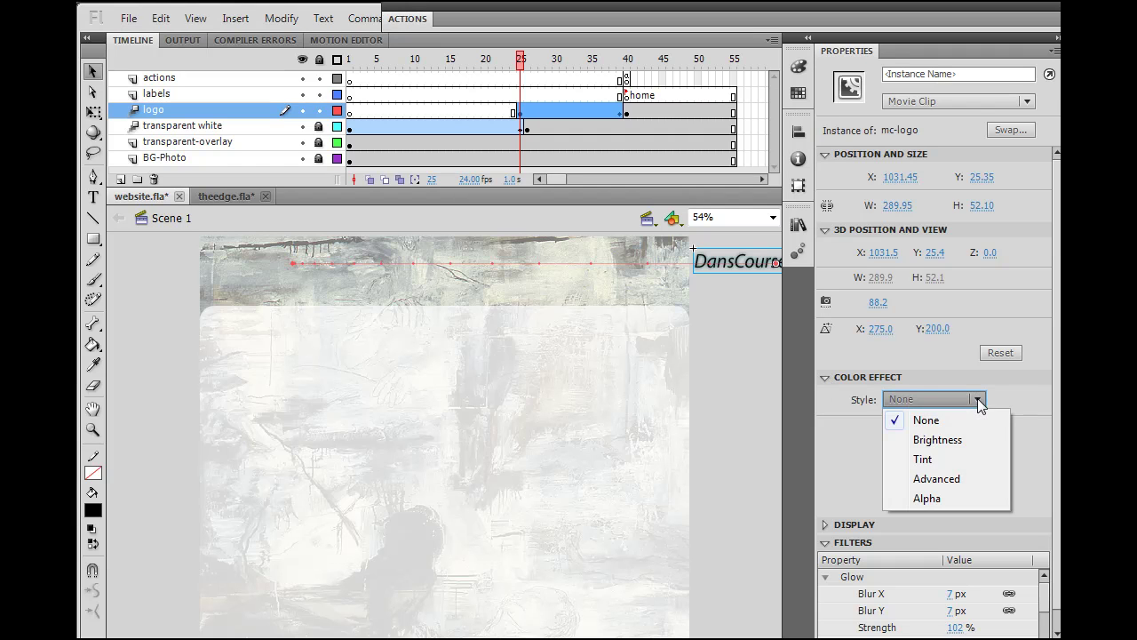
click(927, 499)
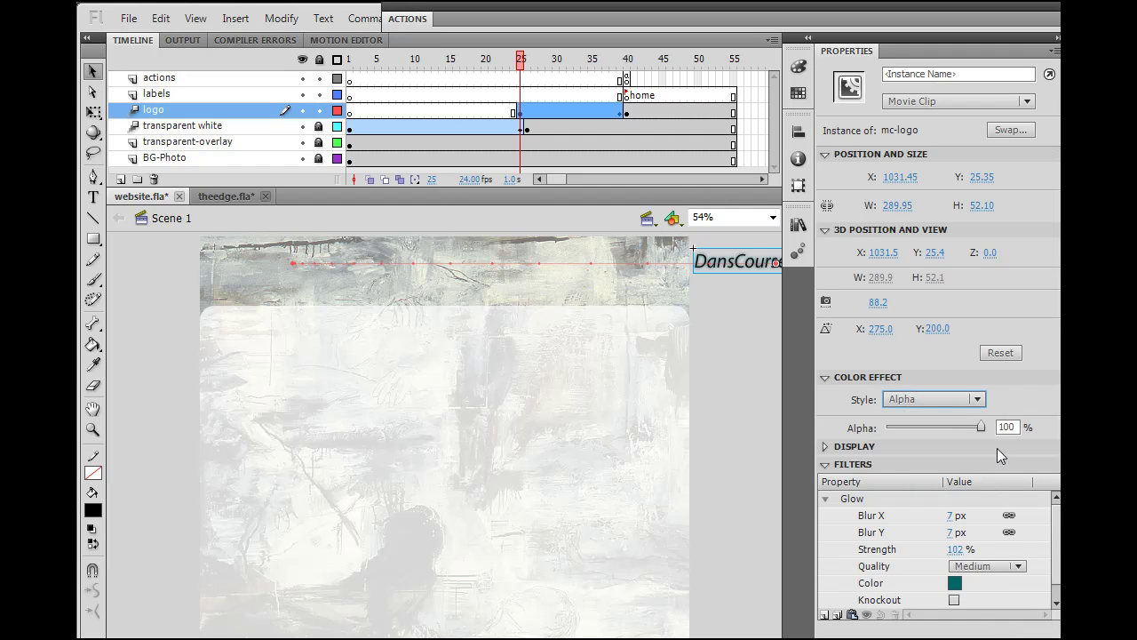
drag(981, 428, 958, 421)
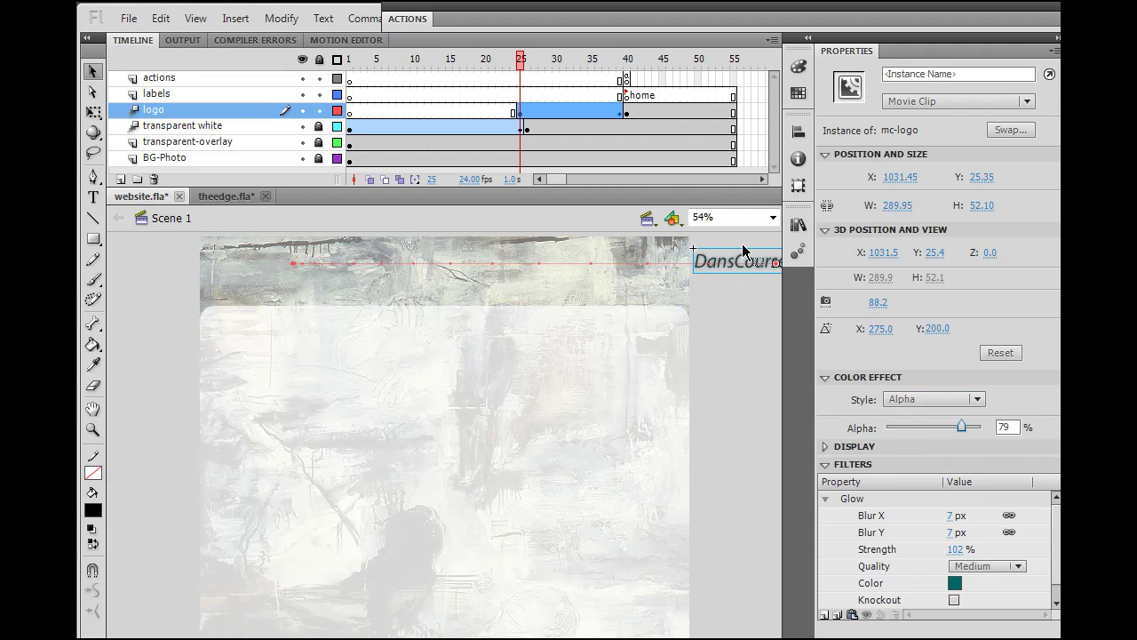
drag(963, 427, 845, 415)
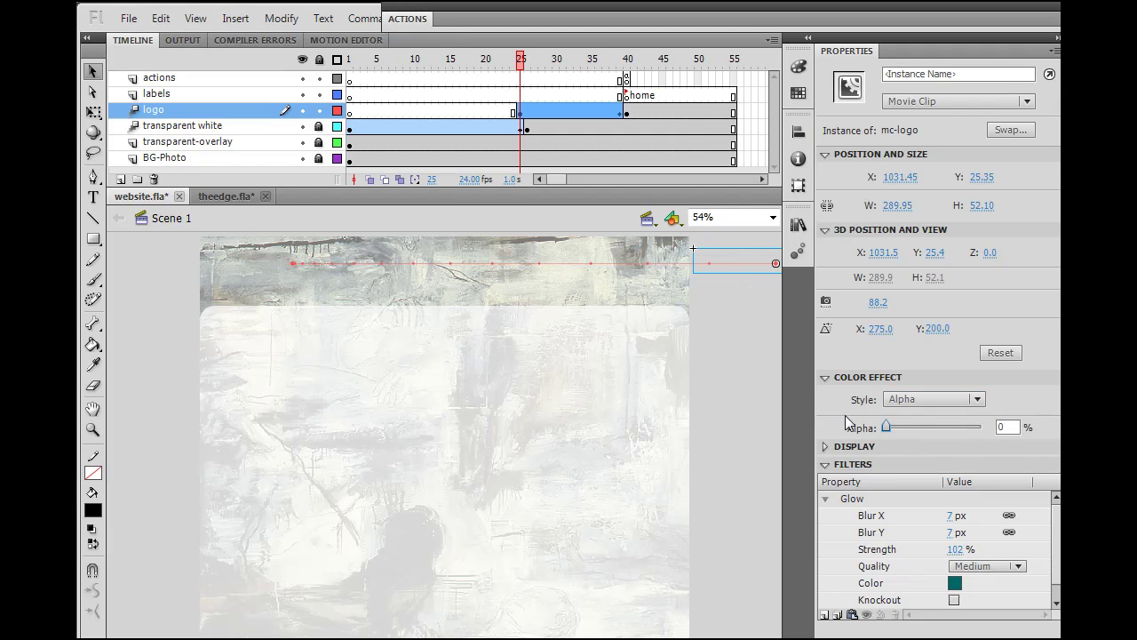
Step: At frame 39 raise the logo's alpha to fully visible and scrub to preview the fade-in
click(530, 62)
drag(531, 65, 621, 64)
click(584, 110)
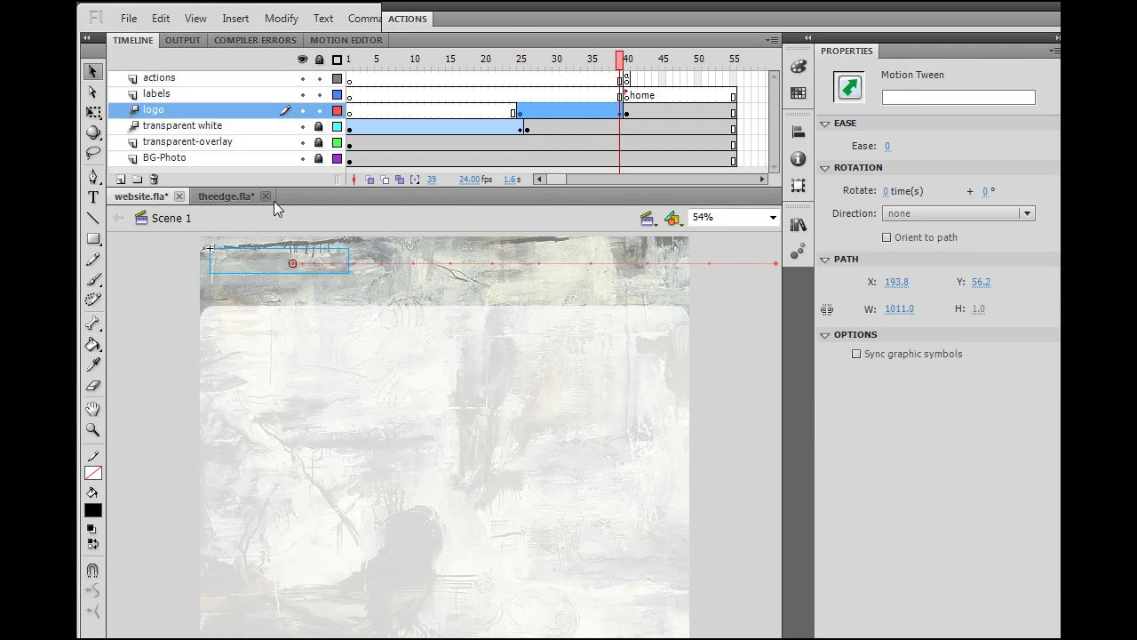
click(241, 264)
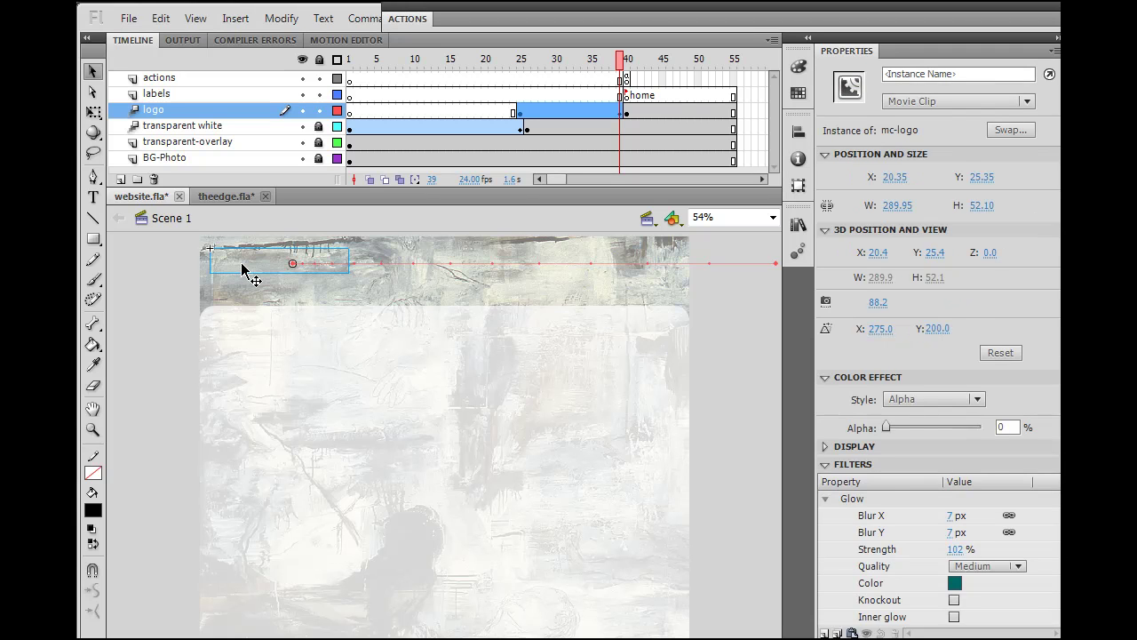
click(187, 268)
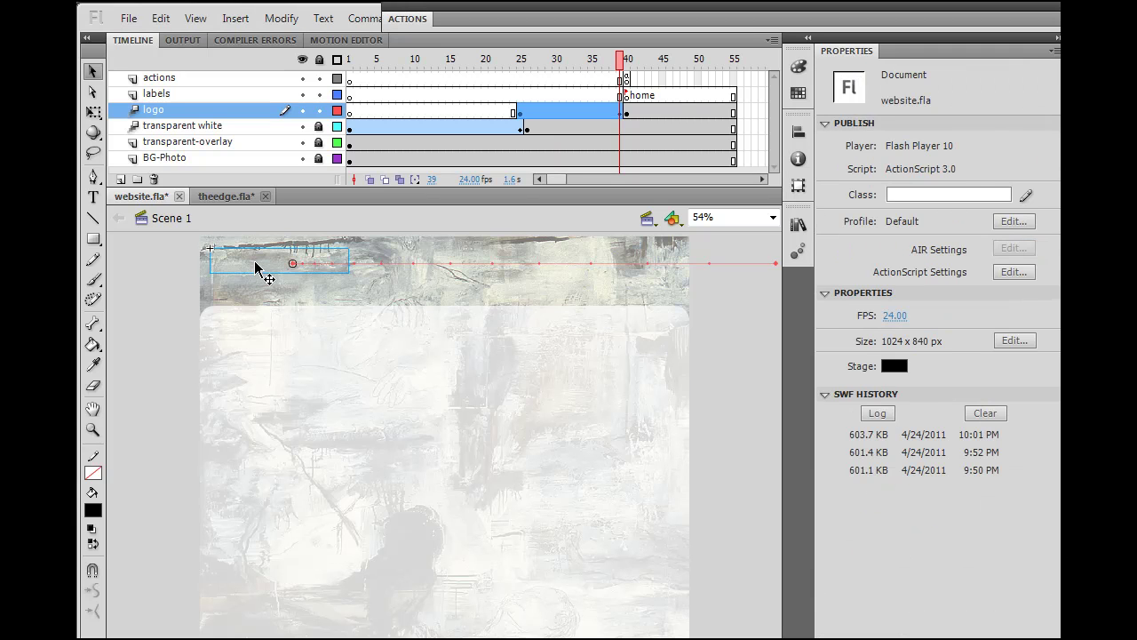
click(255, 267)
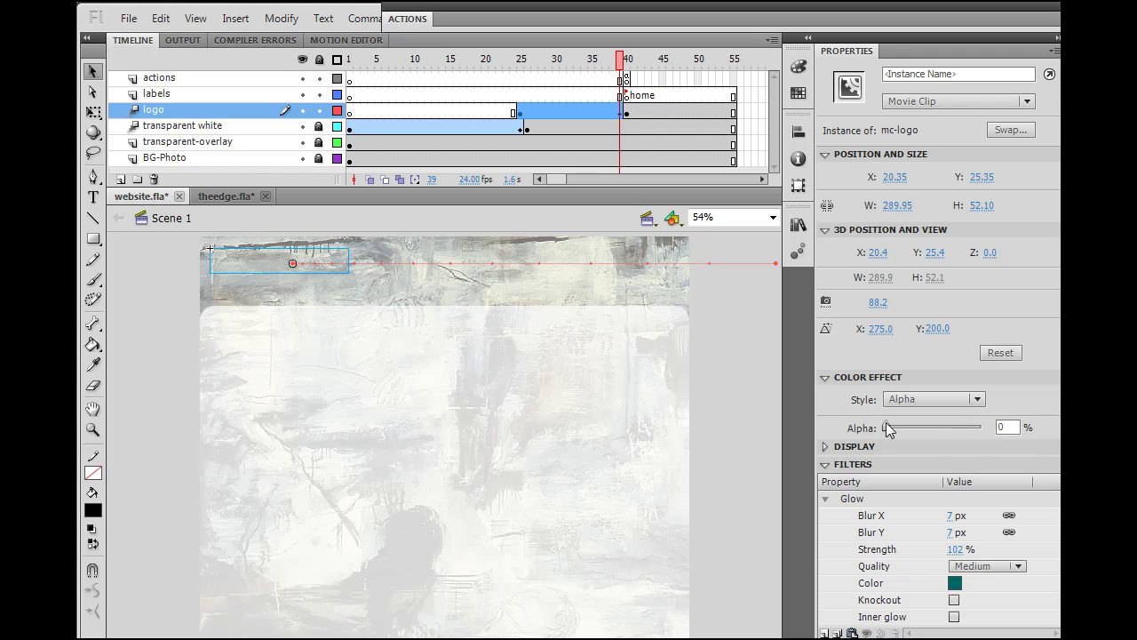
drag(887, 427, 977, 432)
mouse_move(624, 64)
mouse_down()
mouse_move(521, 65)
mouse_move(643, 67)
mouse_move(629, 68)
mouse_up()
click(562, 112)
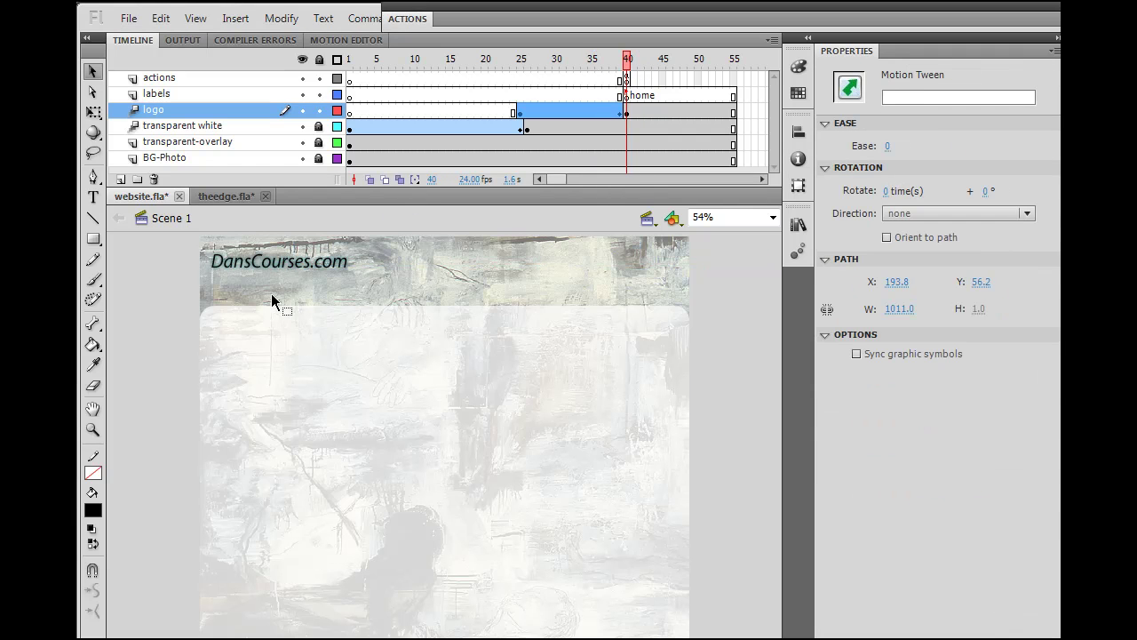
click(559, 483)
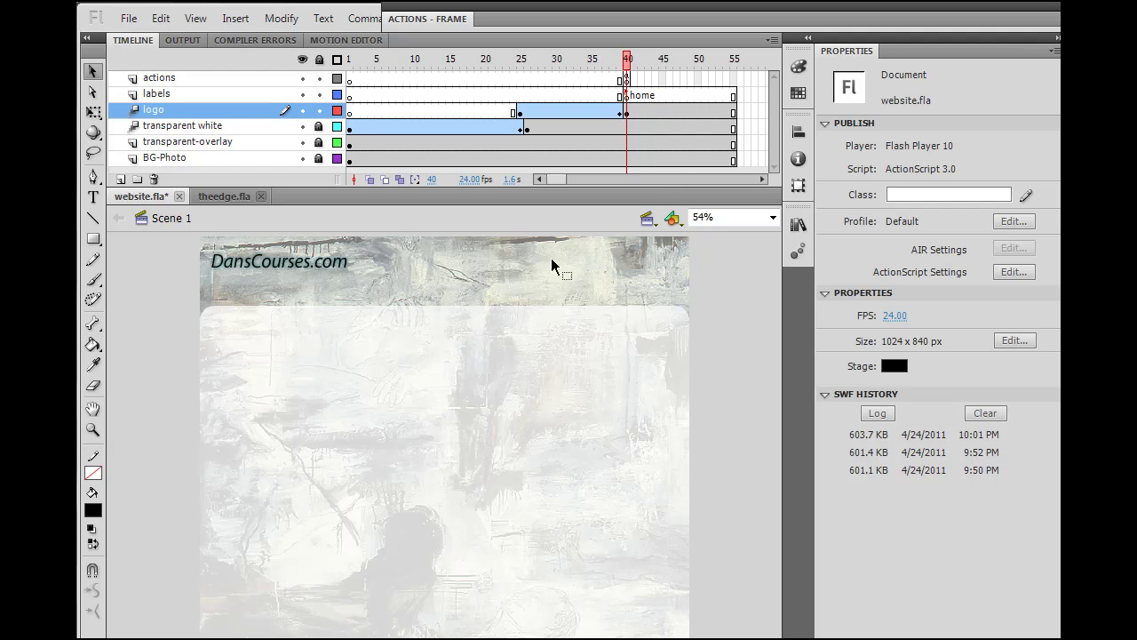
click(211, 196)
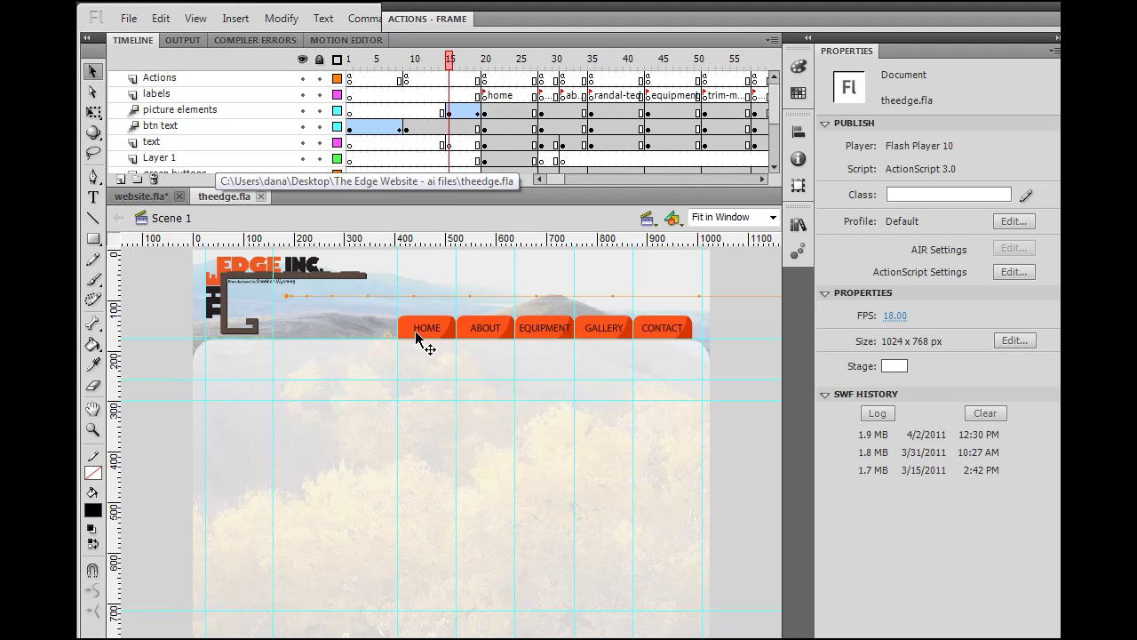
click(424, 331)
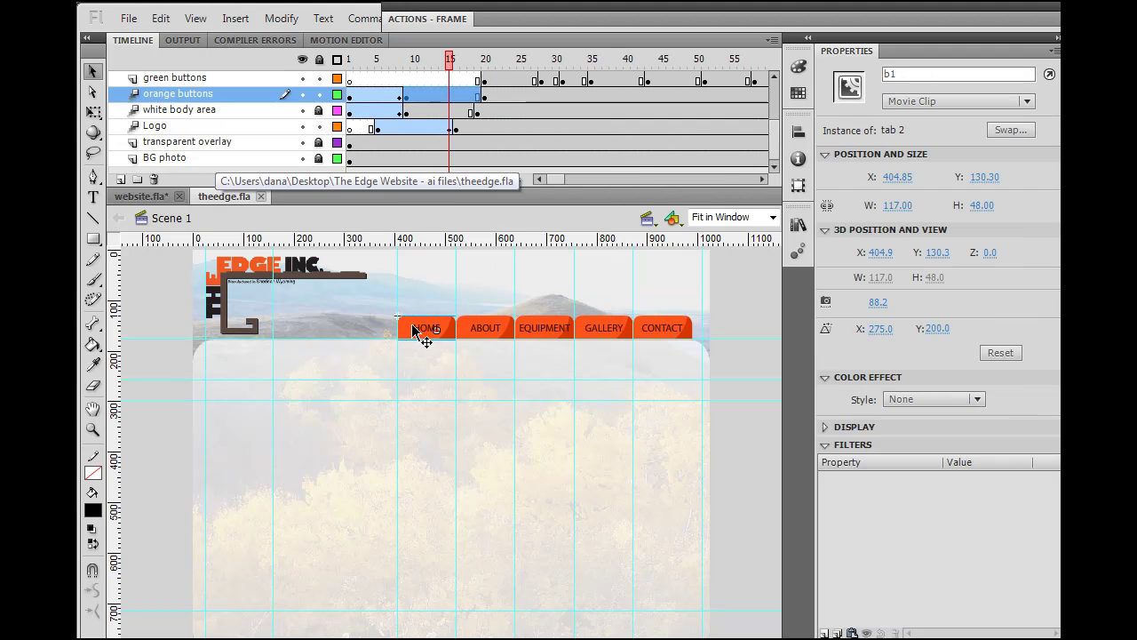
click(491, 324)
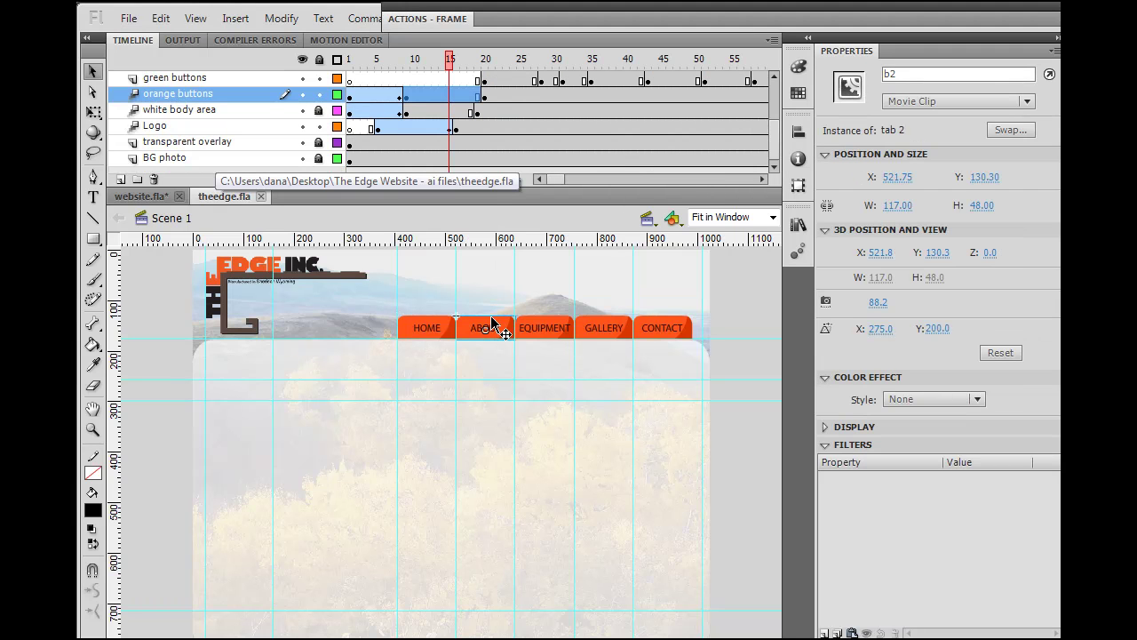
click(556, 325)
click(598, 326)
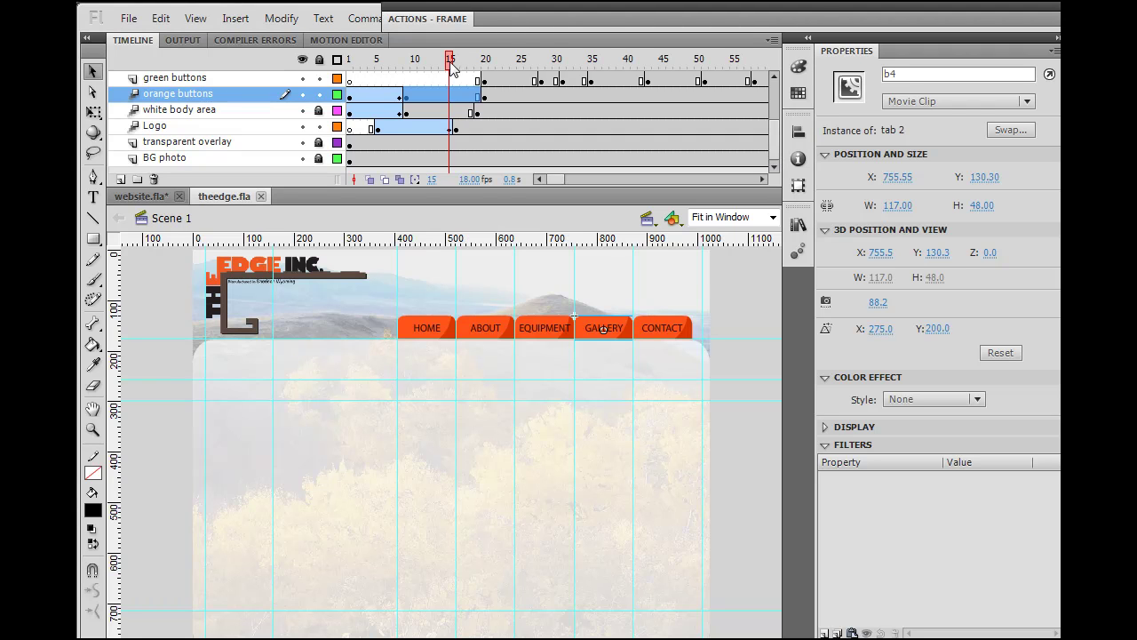
click(424, 333)
click(425, 331)
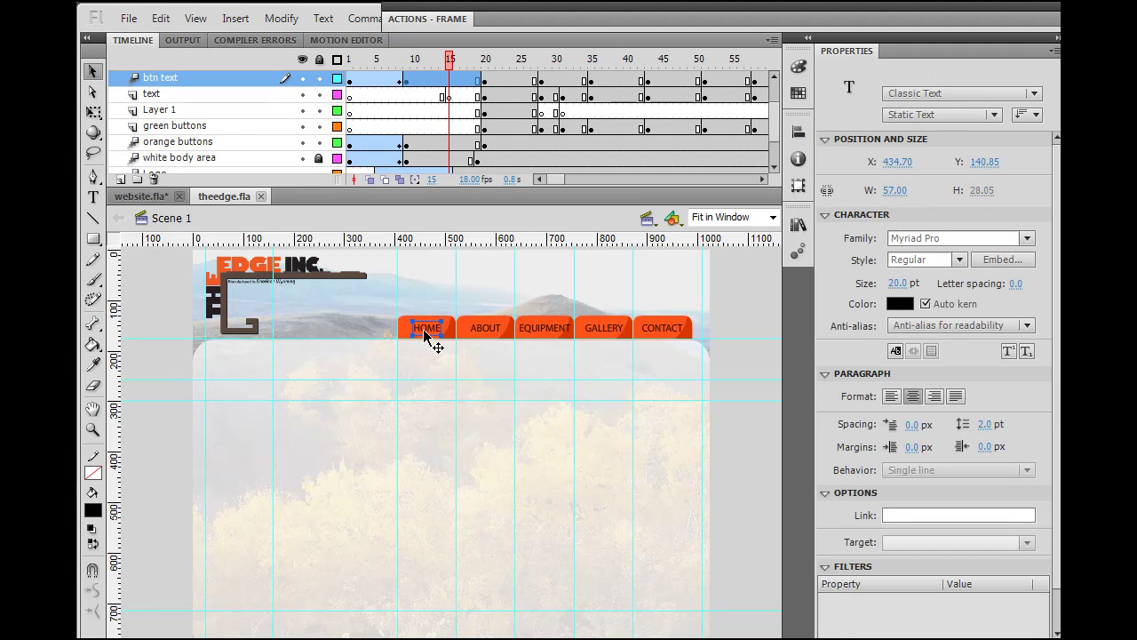
click(481, 334)
click(405, 328)
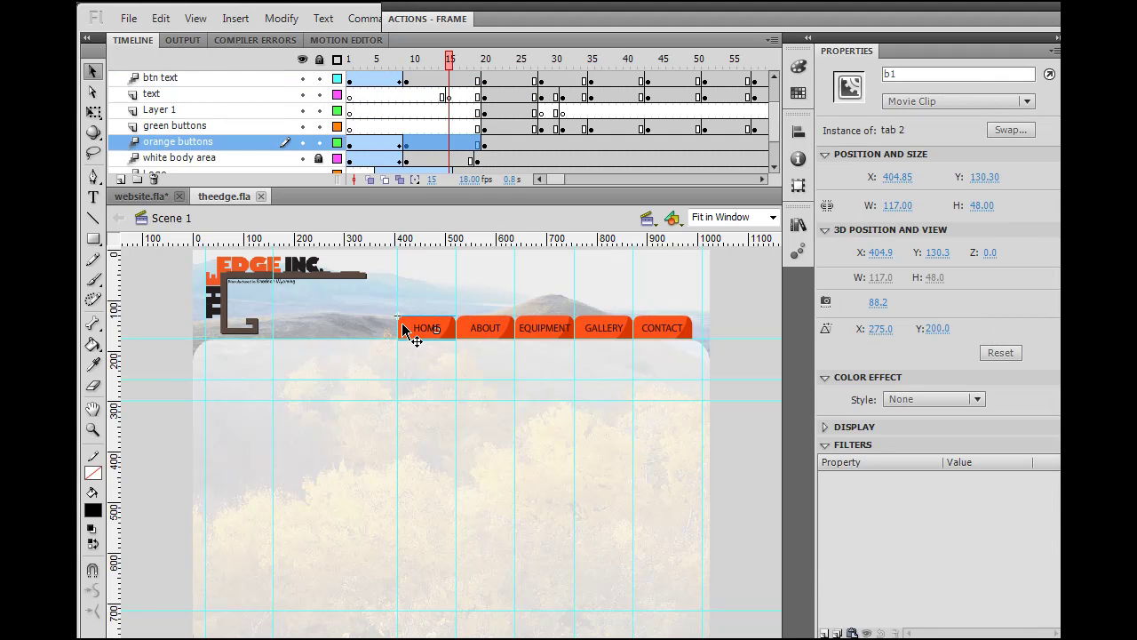
click(303, 60)
click(302, 142)
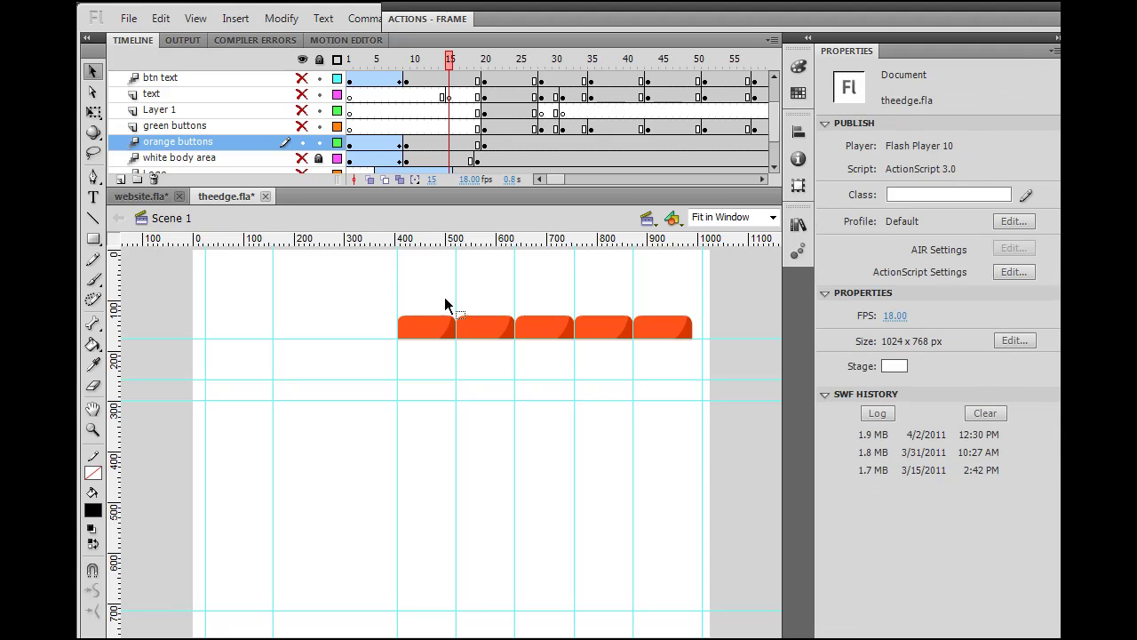
click(420, 326)
click(494, 329)
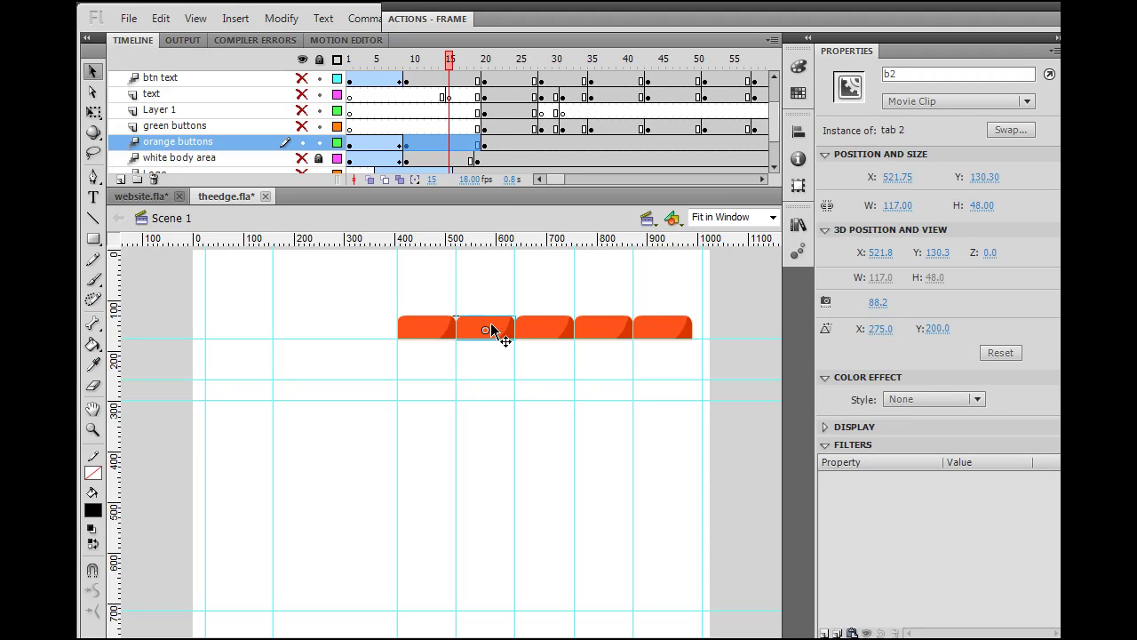
click(538, 336)
click(593, 327)
click(655, 330)
Step: Test the movie and browse the HOME, ABOUT, EQUIPMENT, GALLERY and CONTACT pages in Flash Player
key(ctrl+Return)
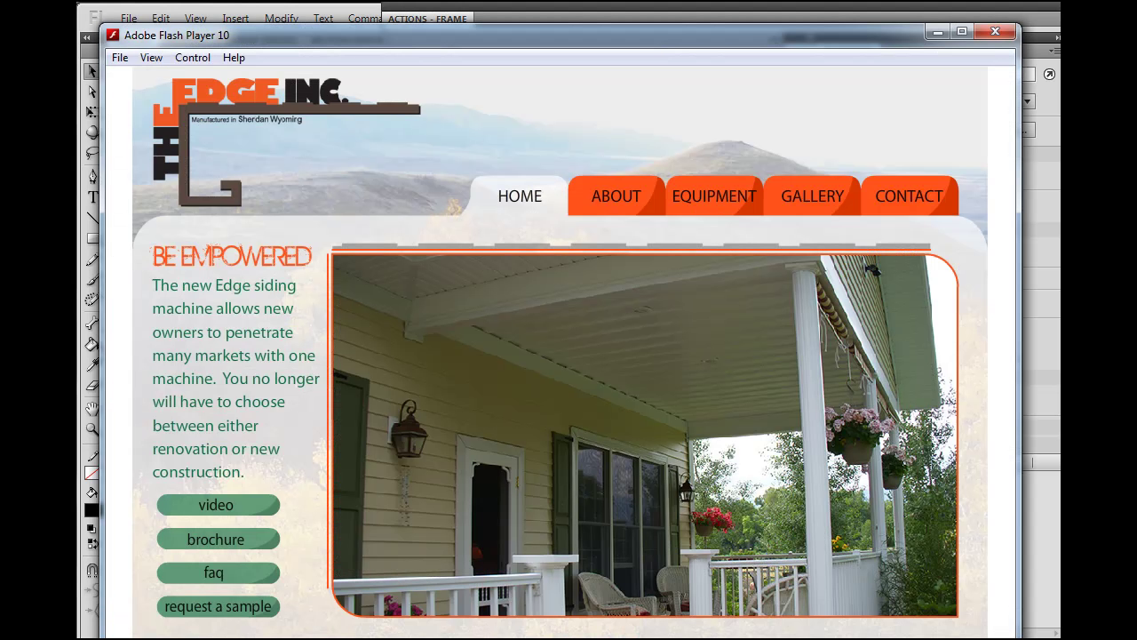
click(582, 196)
click(678, 214)
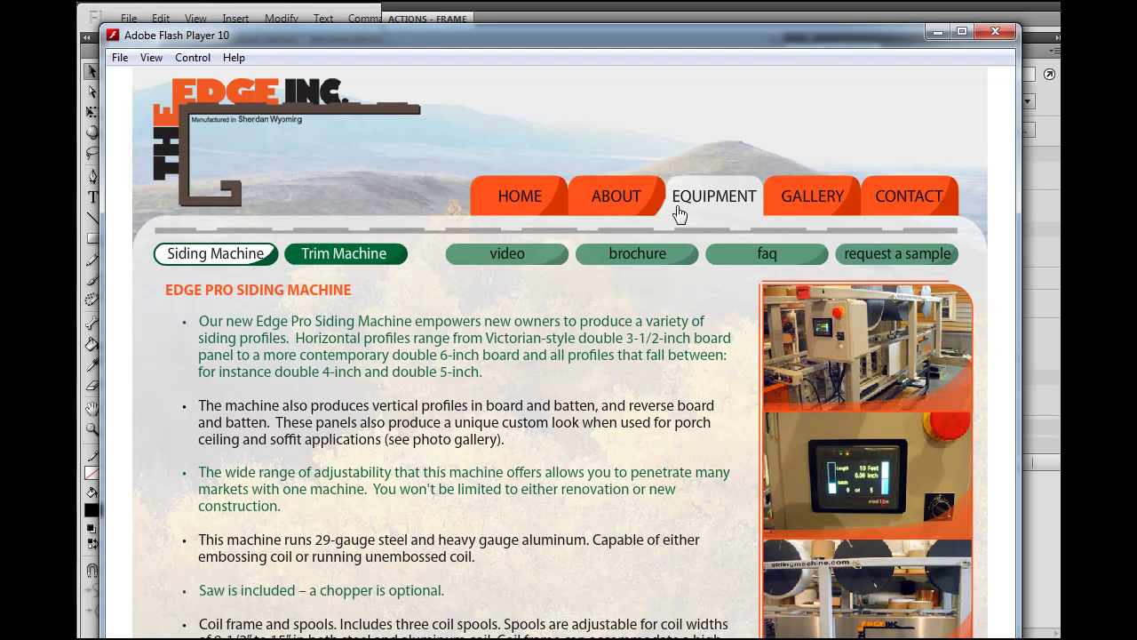
click(790, 195)
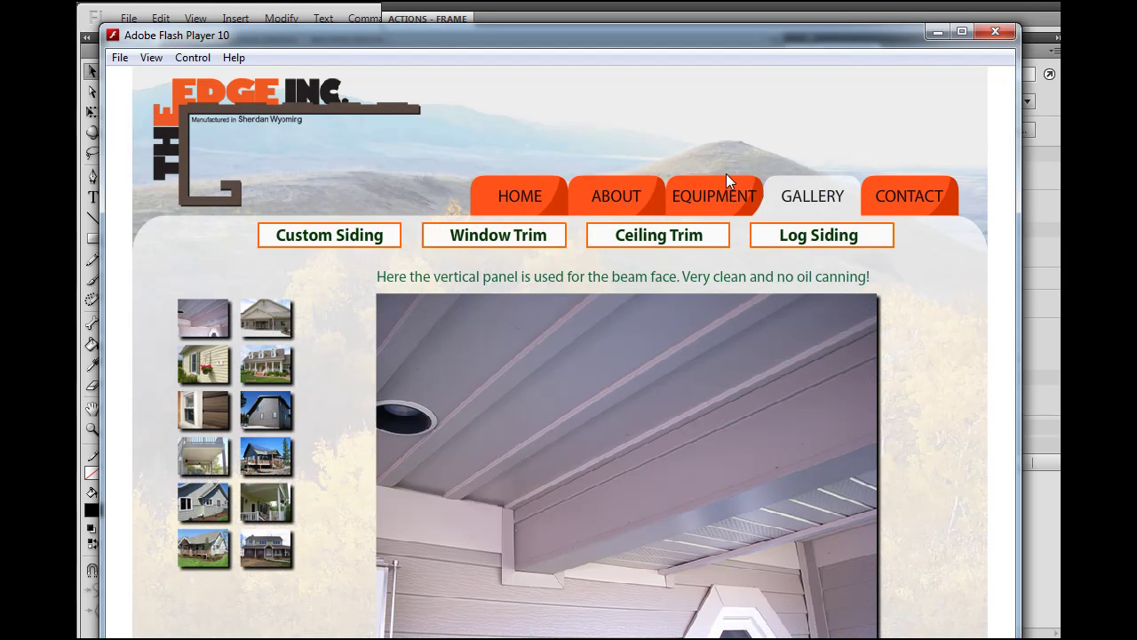
click(686, 191)
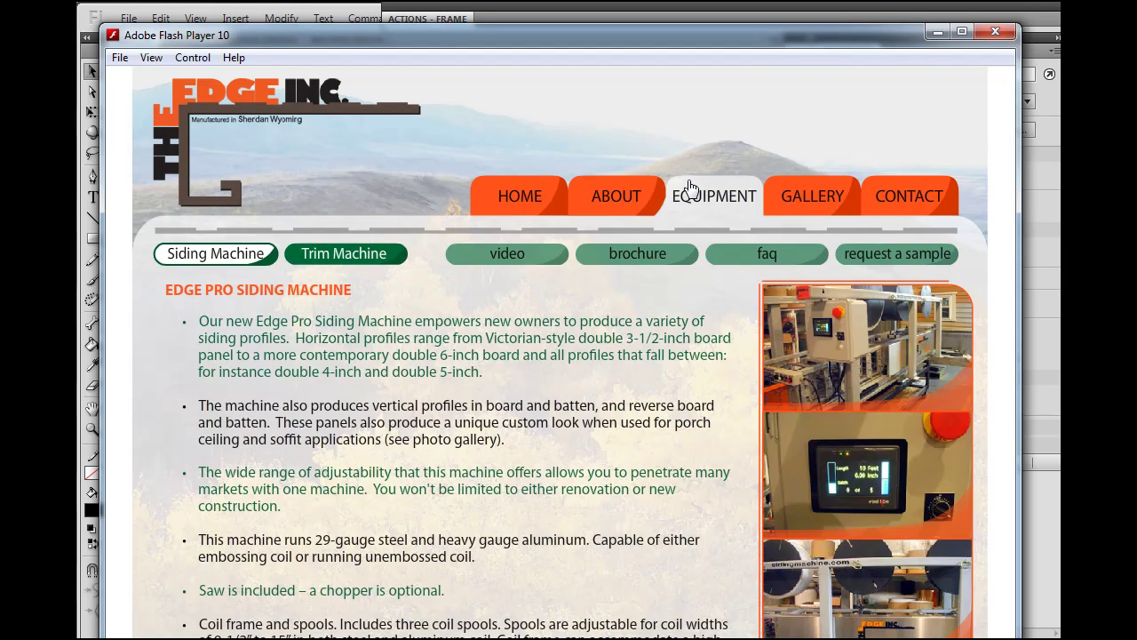
click(603, 188)
click(506, 193)
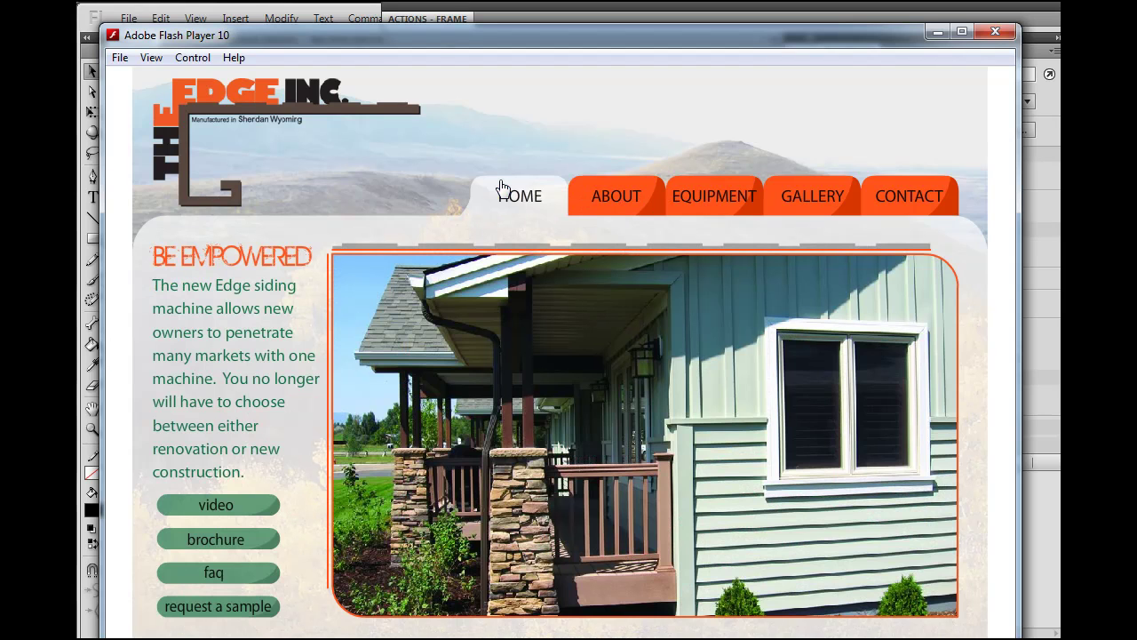
click(576, 193)
click(679, 193)
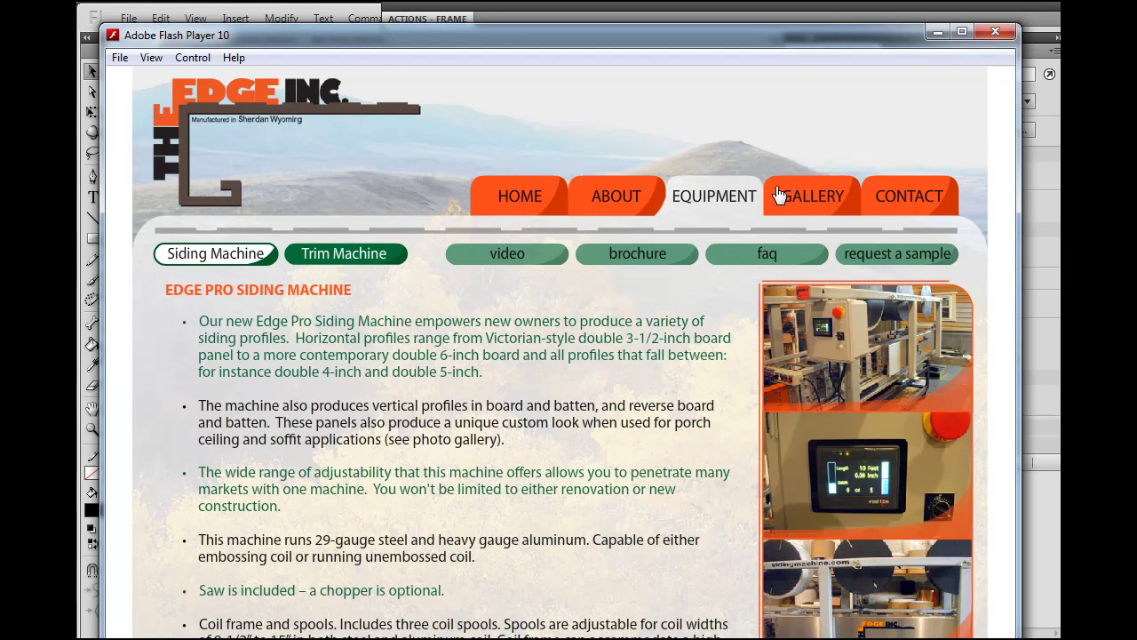
click(782, 195)
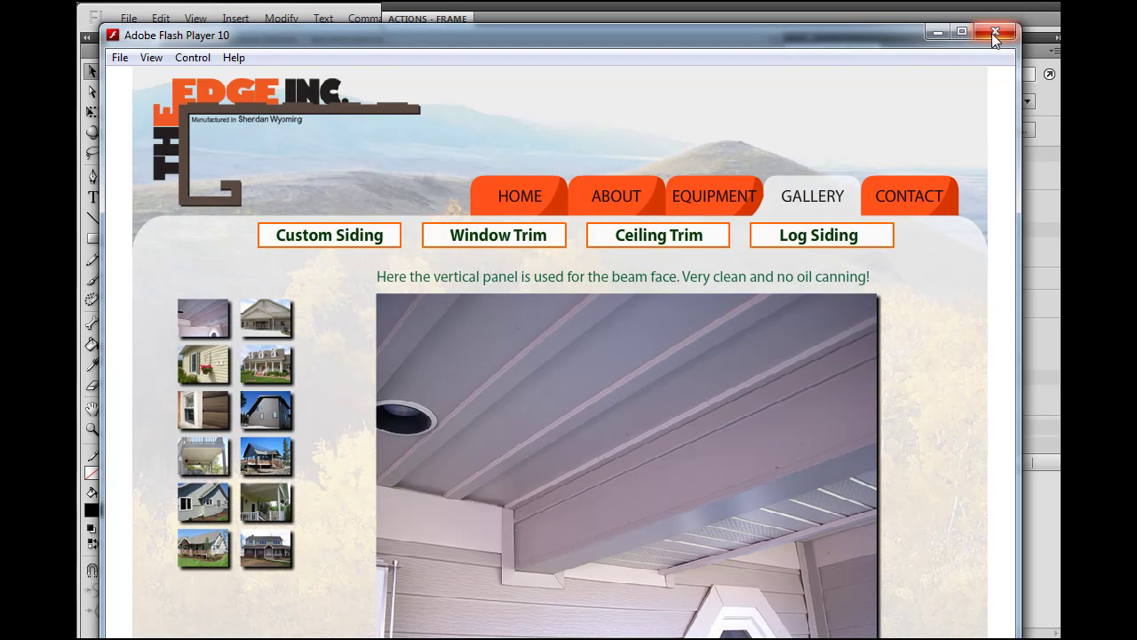
click(878, 196)
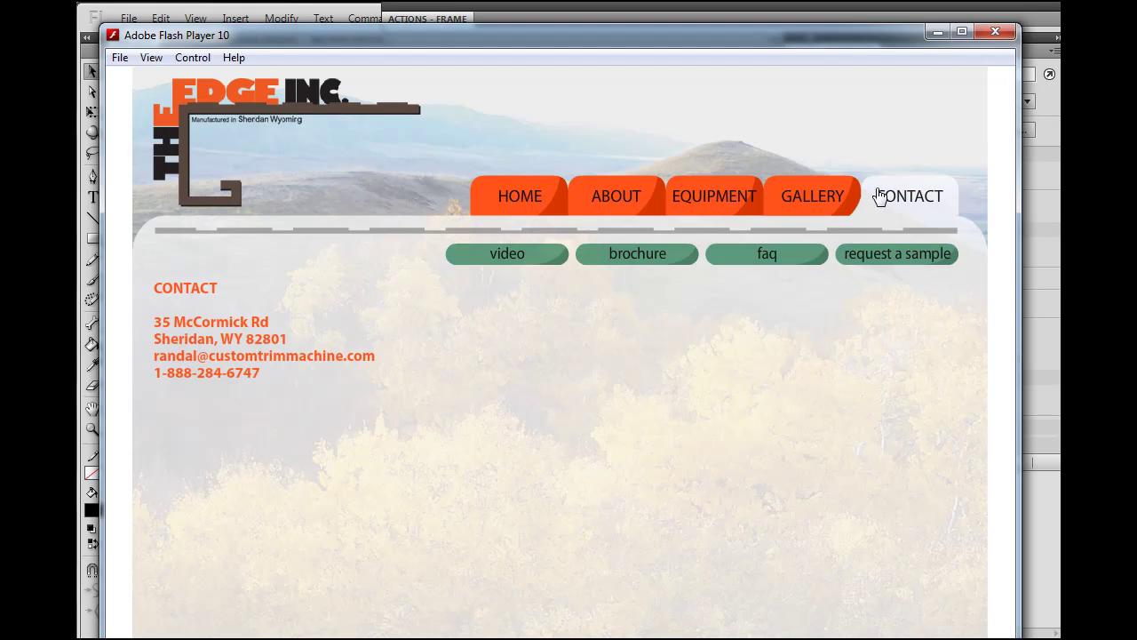
Step: Close the player preview and zoom in on the leftmost orange tab
click(996, 32)
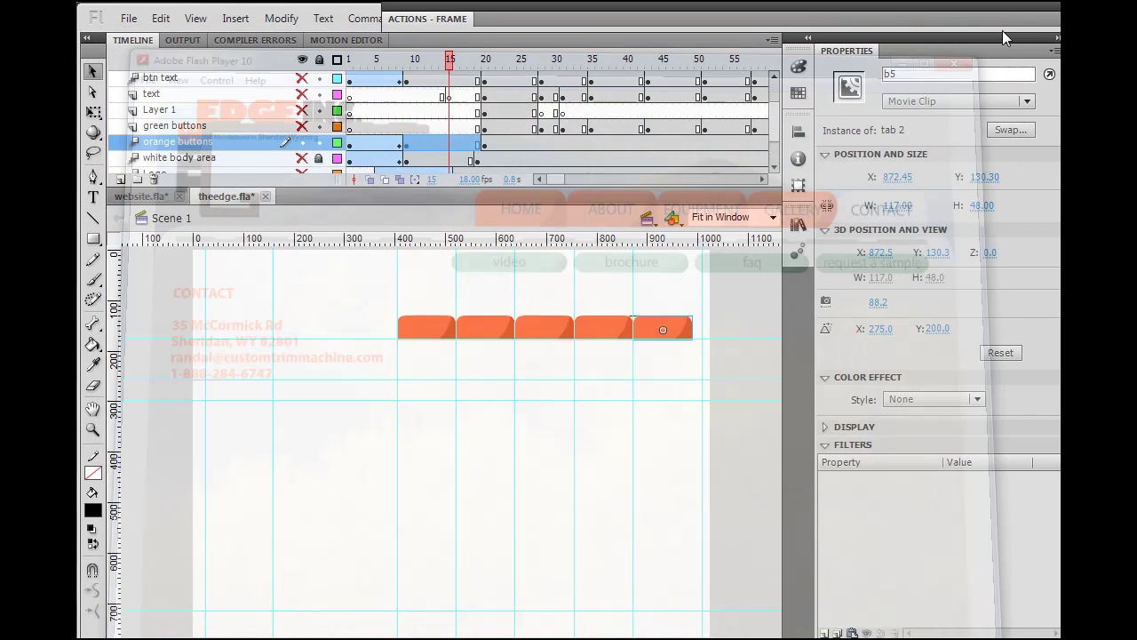
click(433, 330)
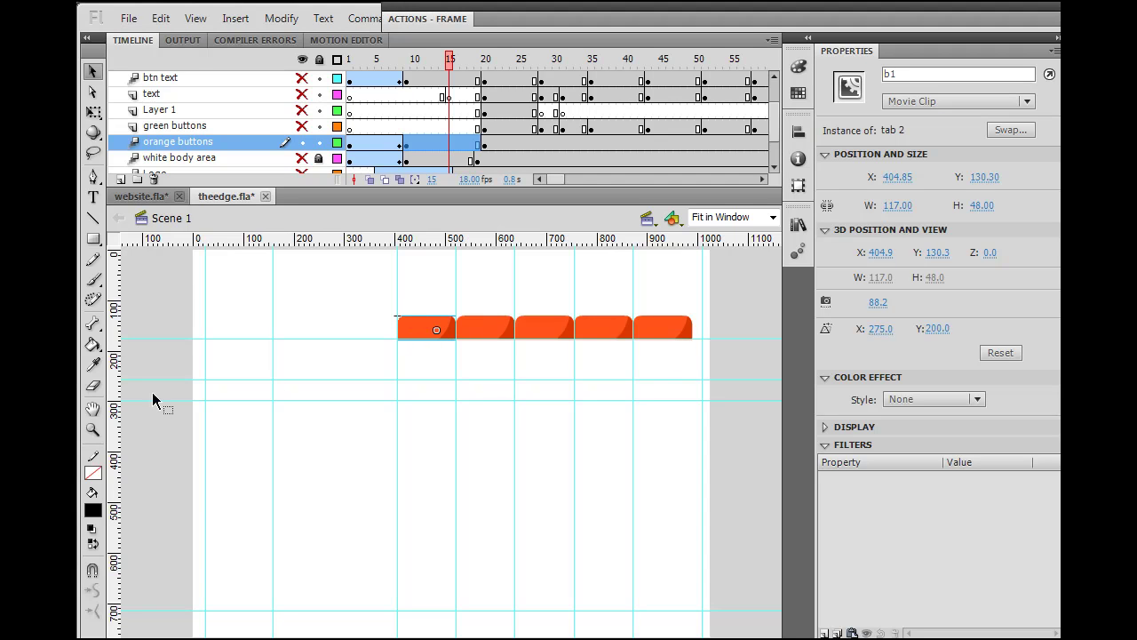
click(92, 429)
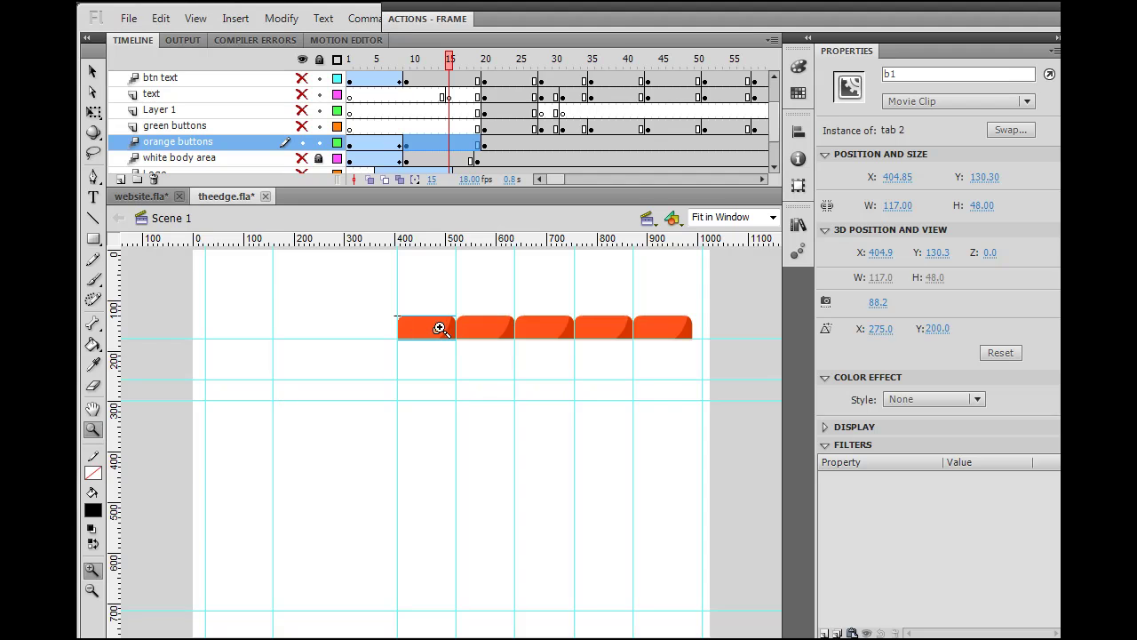
click(444, 326)
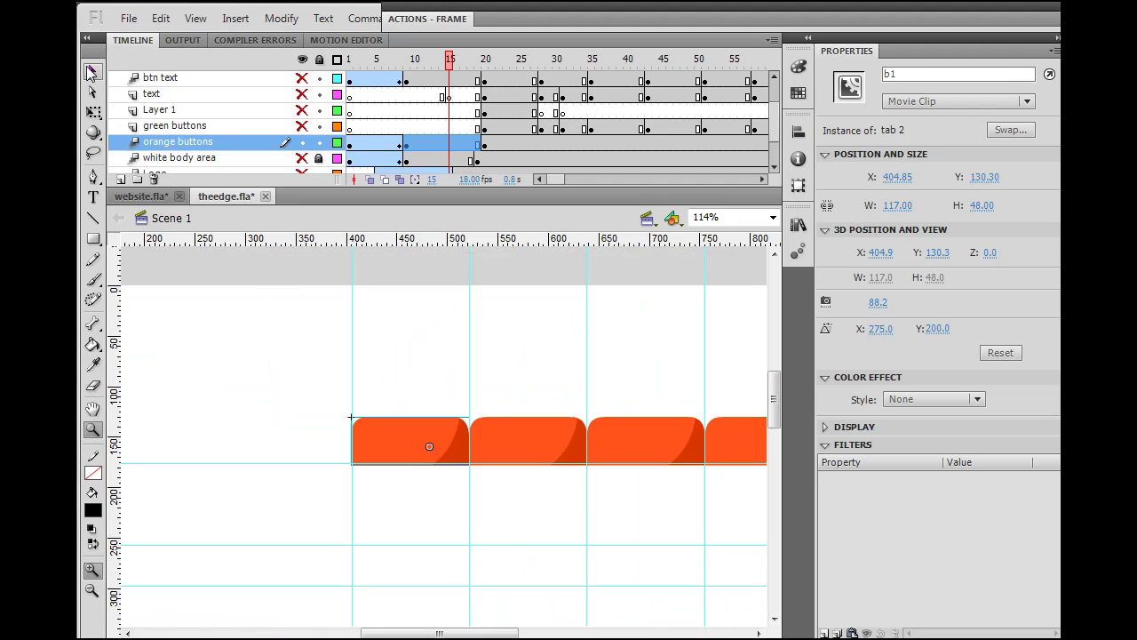
Step: Select the first orange tab and open the tab 2 symbol for editing
click(93, 71)
click(293, 440)
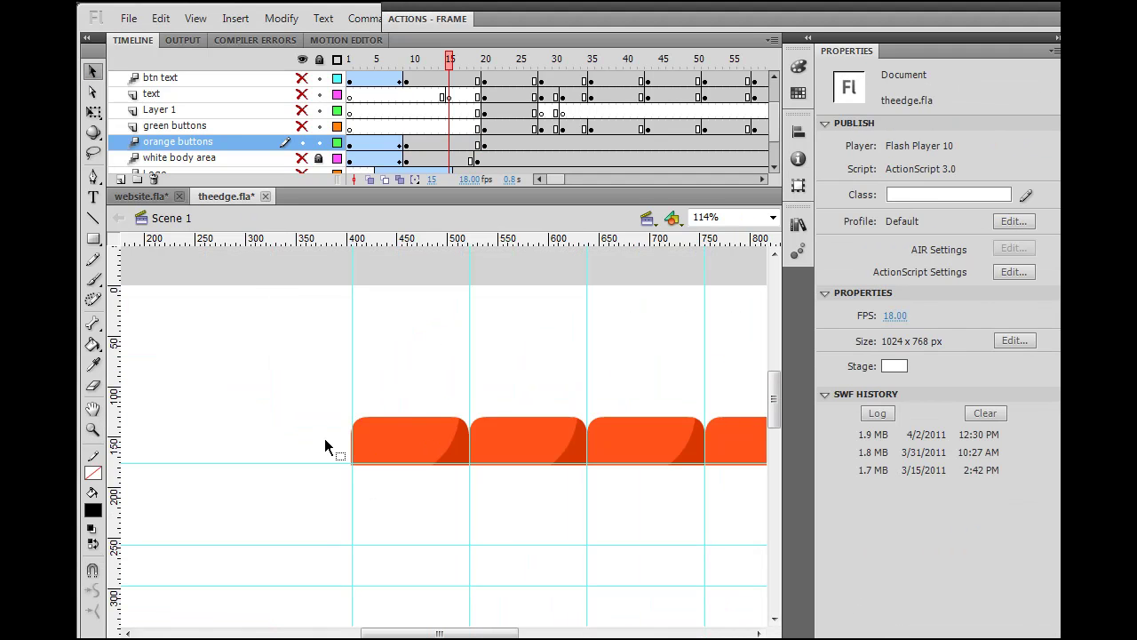
click(373, 442)
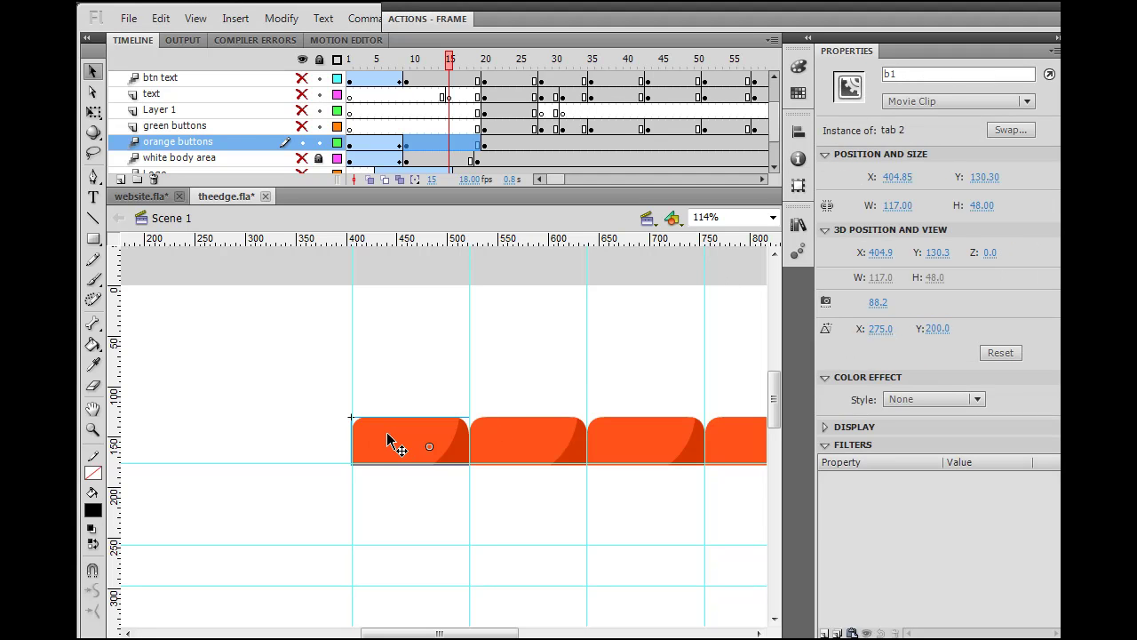
double_click(388, 440)
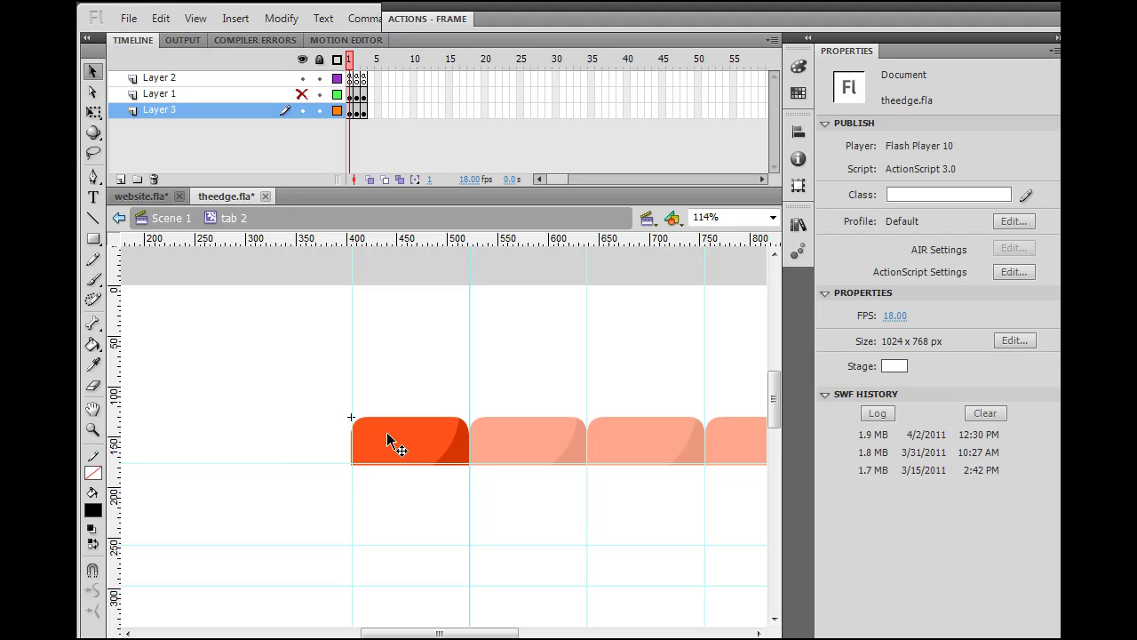
Step: On frame 3 of the tab 2 button, set the stage background colour to dark blue
mouse_move(350, 62)
mouse_down()
mouse_move(369, 64)
mouse_move(354, 60)
mouse_up()
click(356, 61)
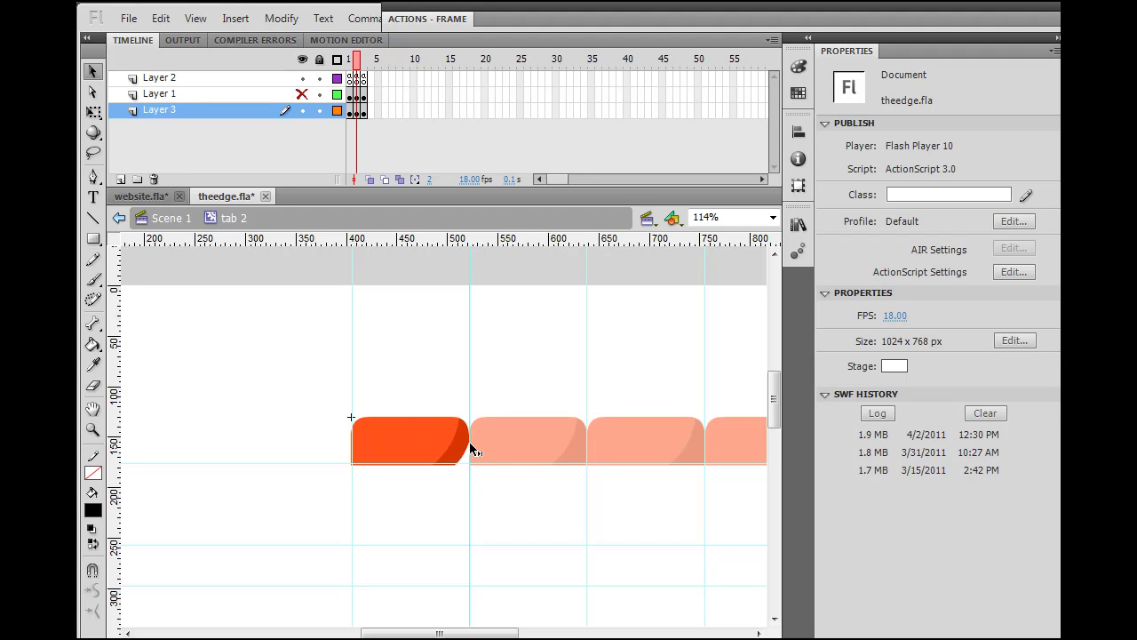
click(364, 60)
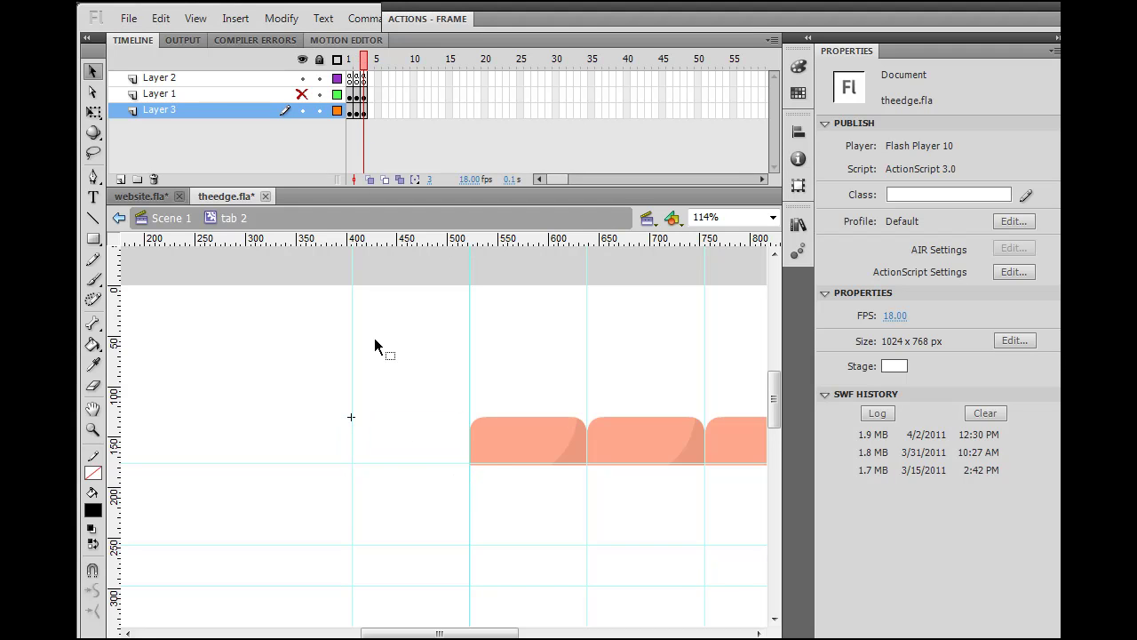
click(382, 453)
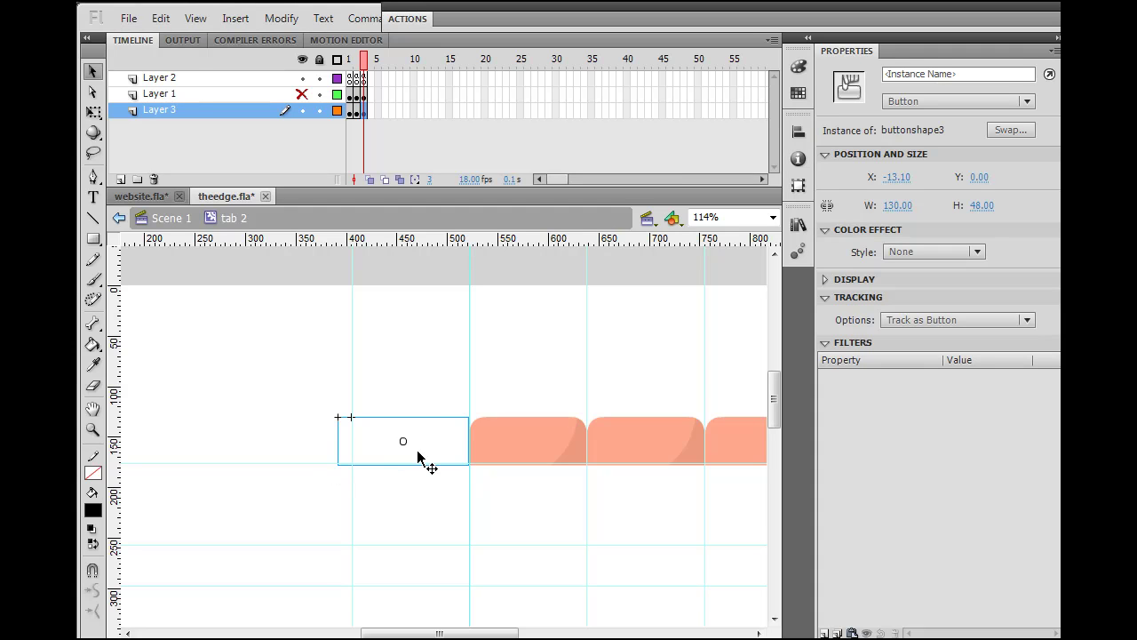
click(447, 269)
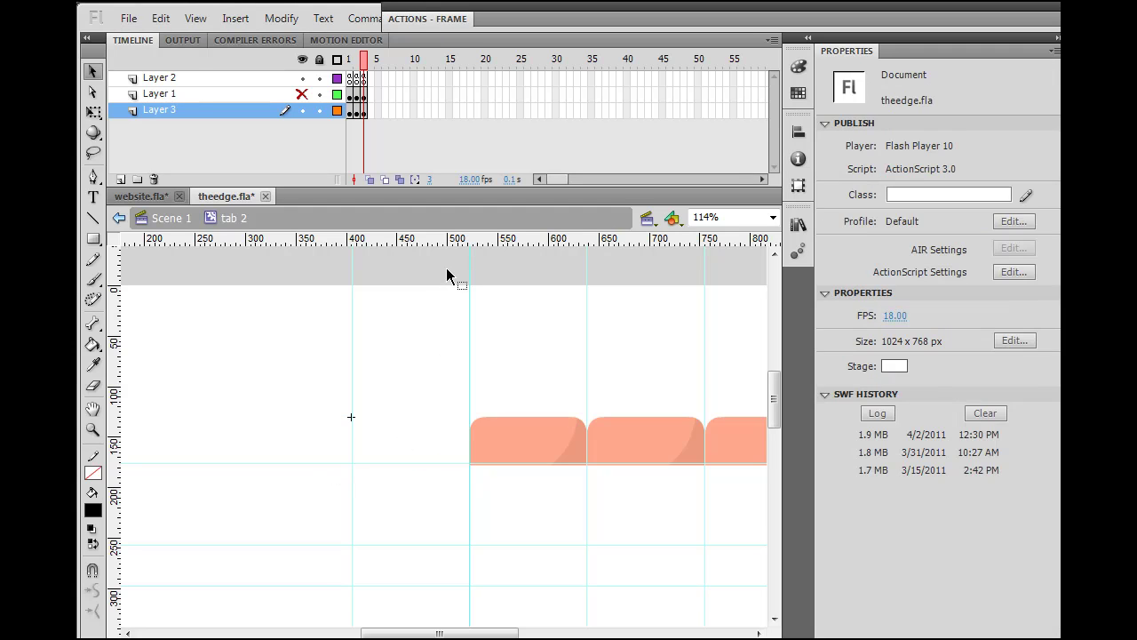
click(902, 367)
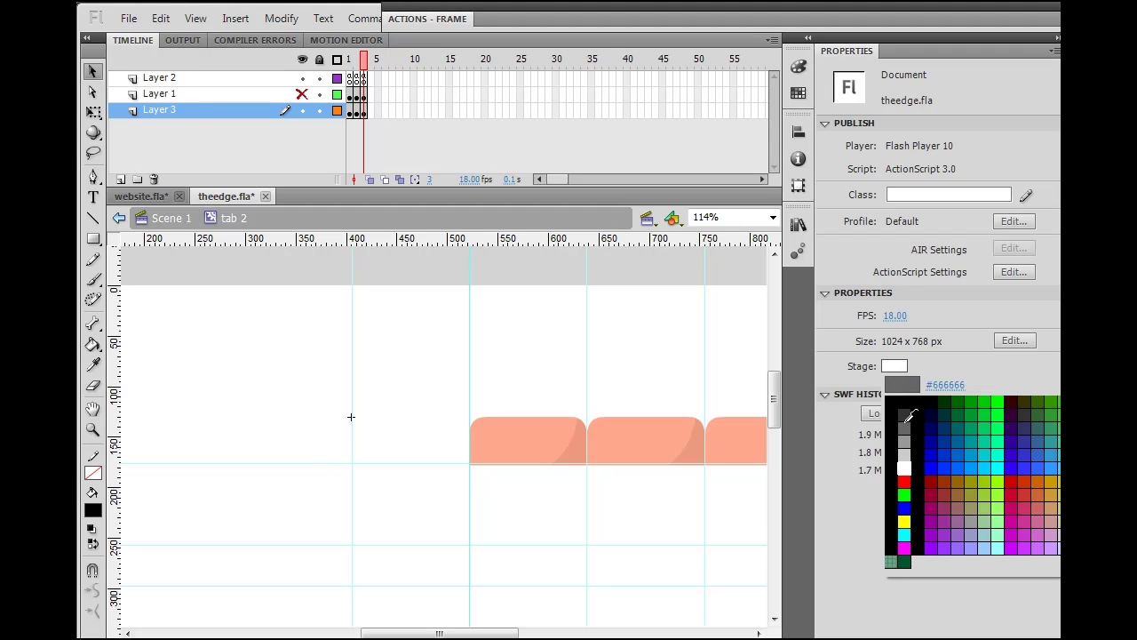
click(933, 440)
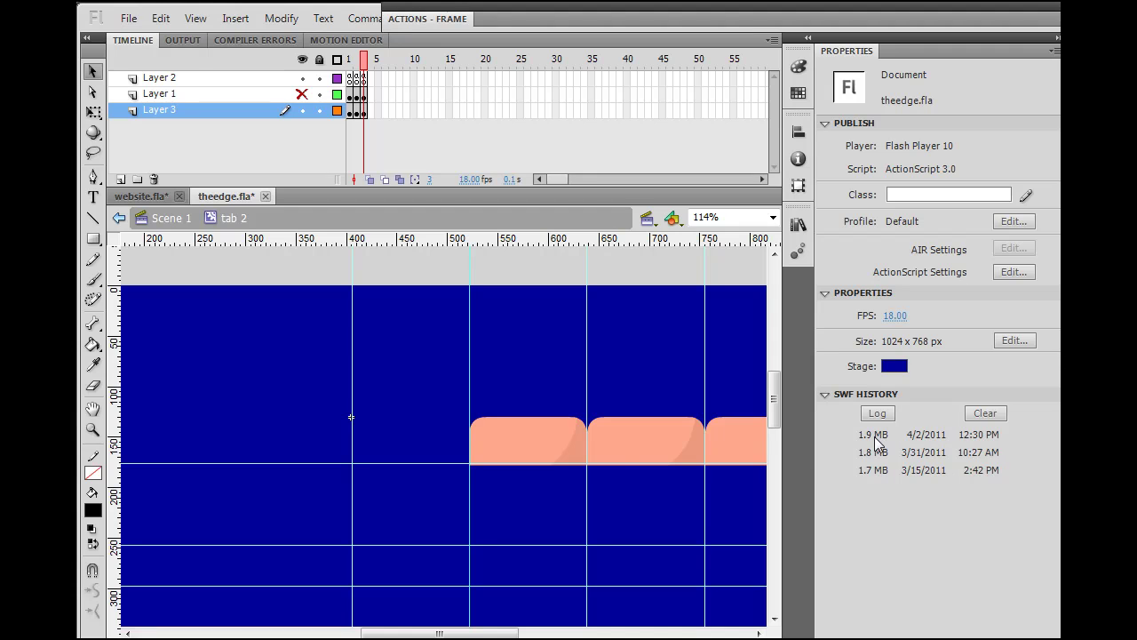
Step: Show Layer 1 so the pale lavender tab appears in frame 3
mouse_move(366, 58)
mouse_down()
mouse_move(352, 58)
mouse_move(373, 64)
mouse_up()
click(437, 455)
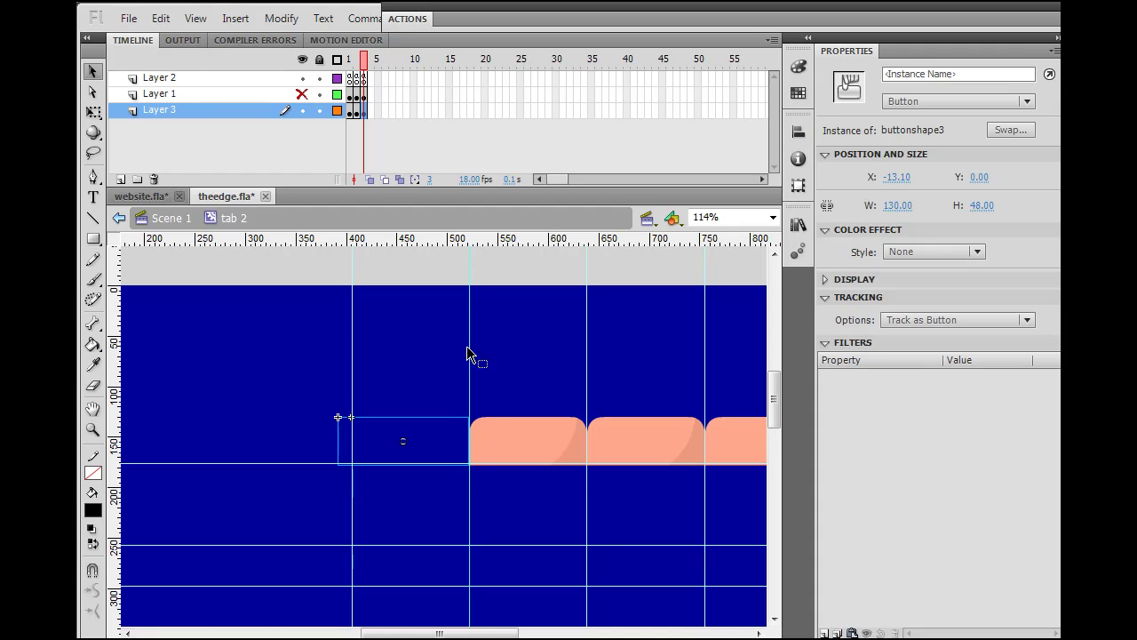
click(302, 95)
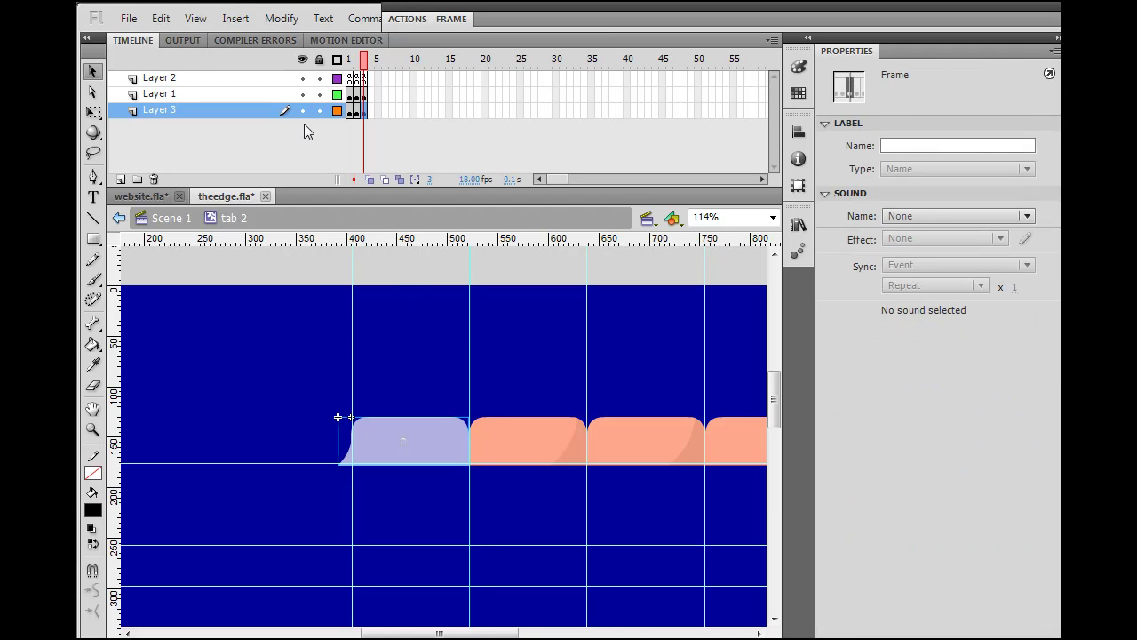
click(302, 94)
click(302, 94)
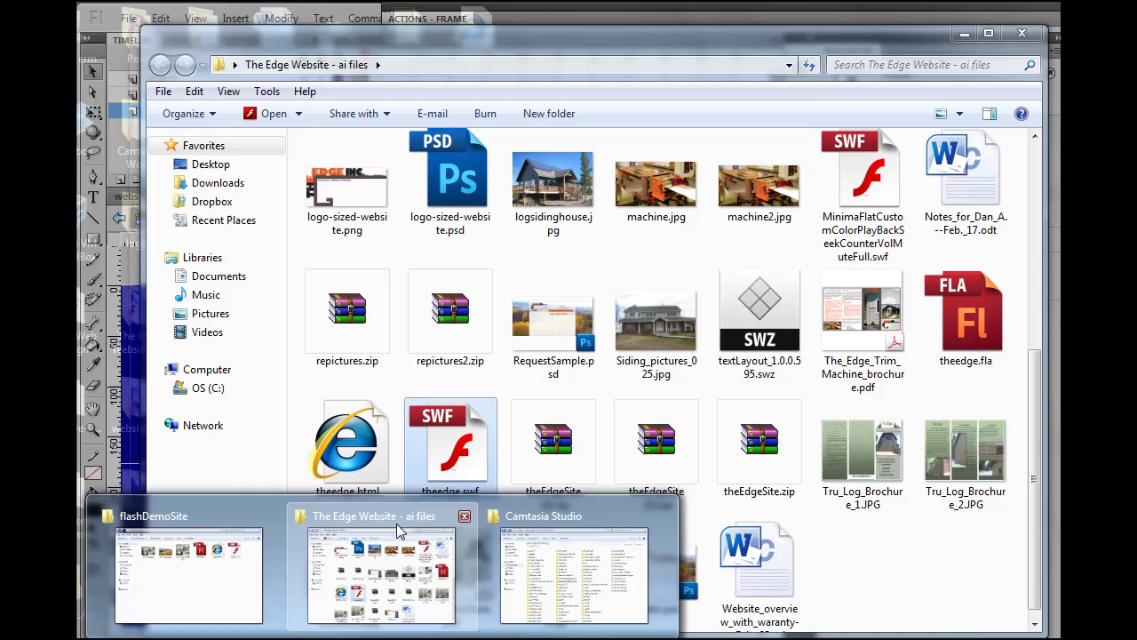
Step: Open theedge.swf from The Edge Website - ai files folder in Flash Player
click(396, 523)
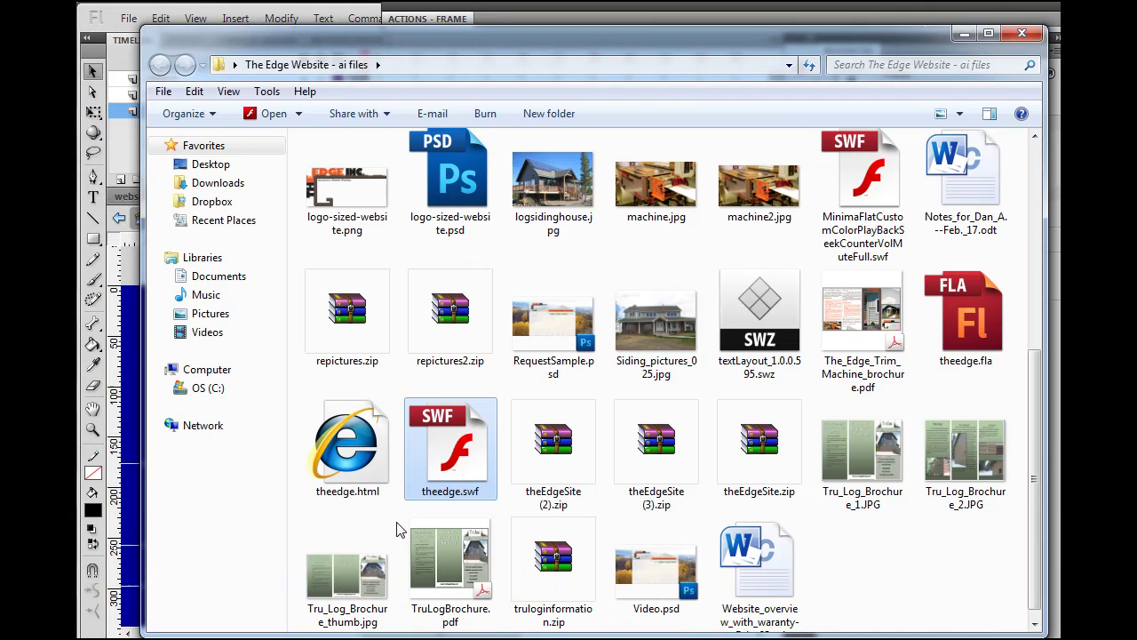
double_click(442, 477)
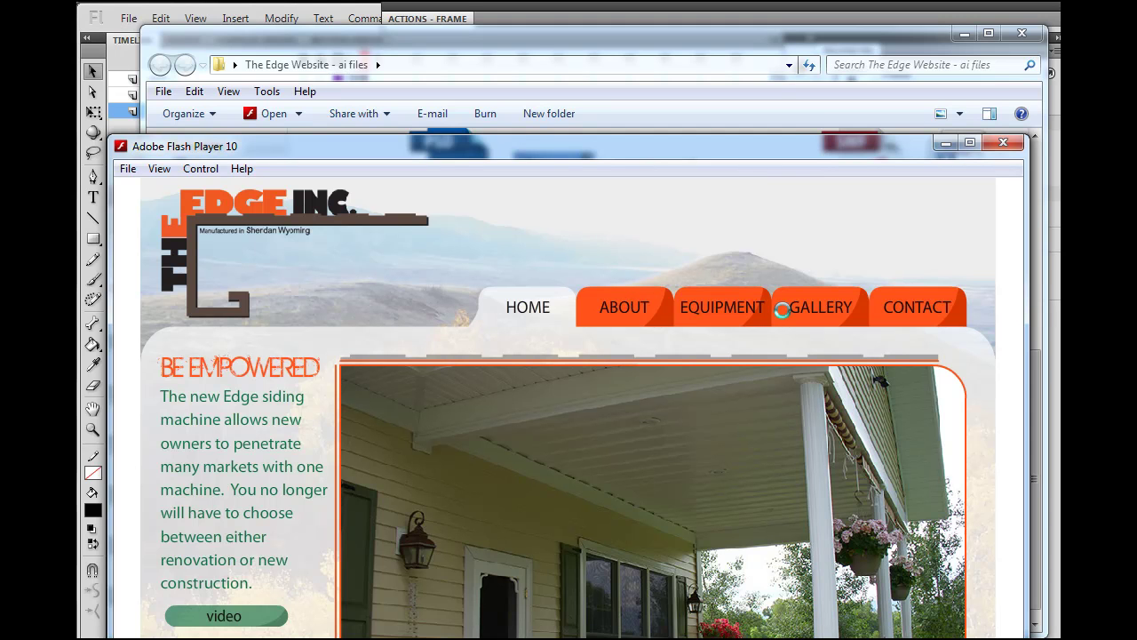
Step: Move the player window up, view the site's ABOUT page, then minimize Flash Player
drag(754, 144, 753, 129)
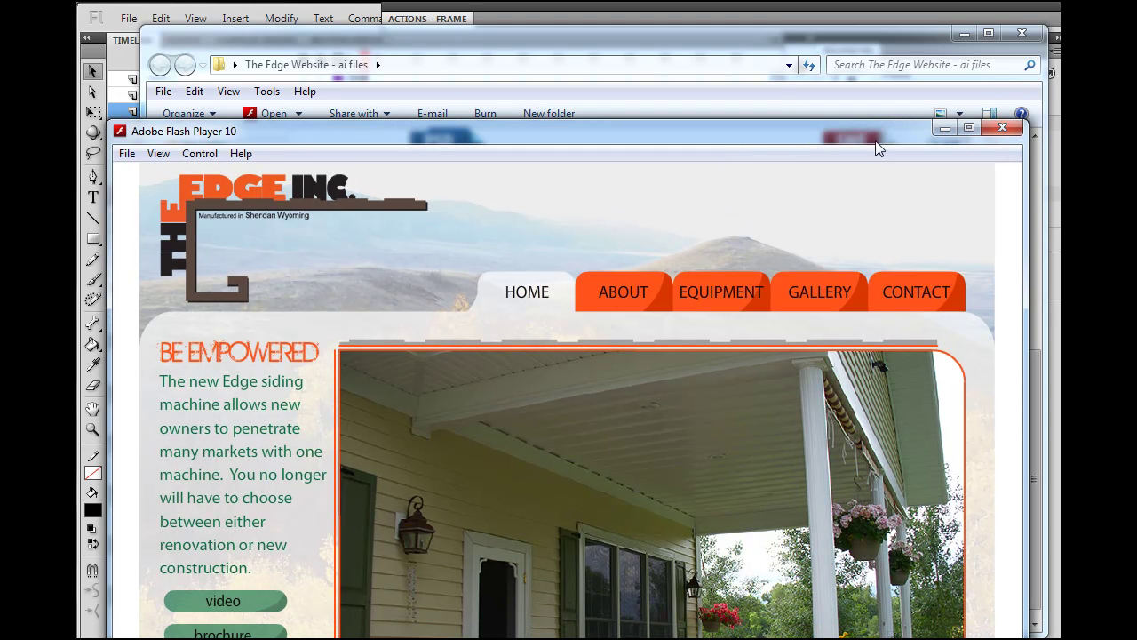
drag(867, 142, 858, 67)
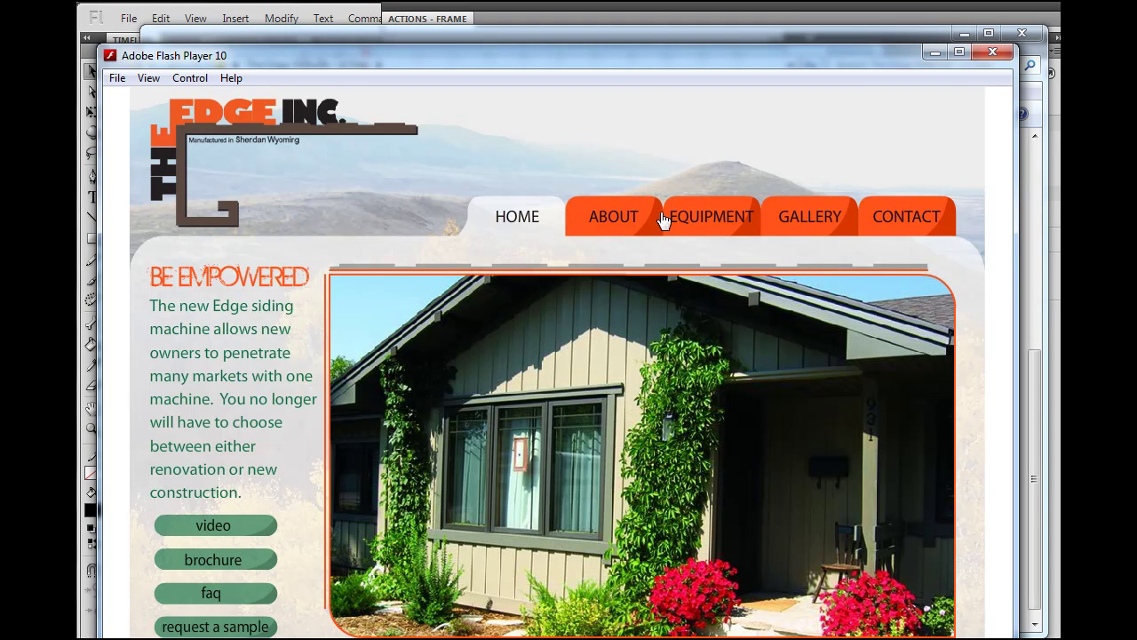
click(644, 207)
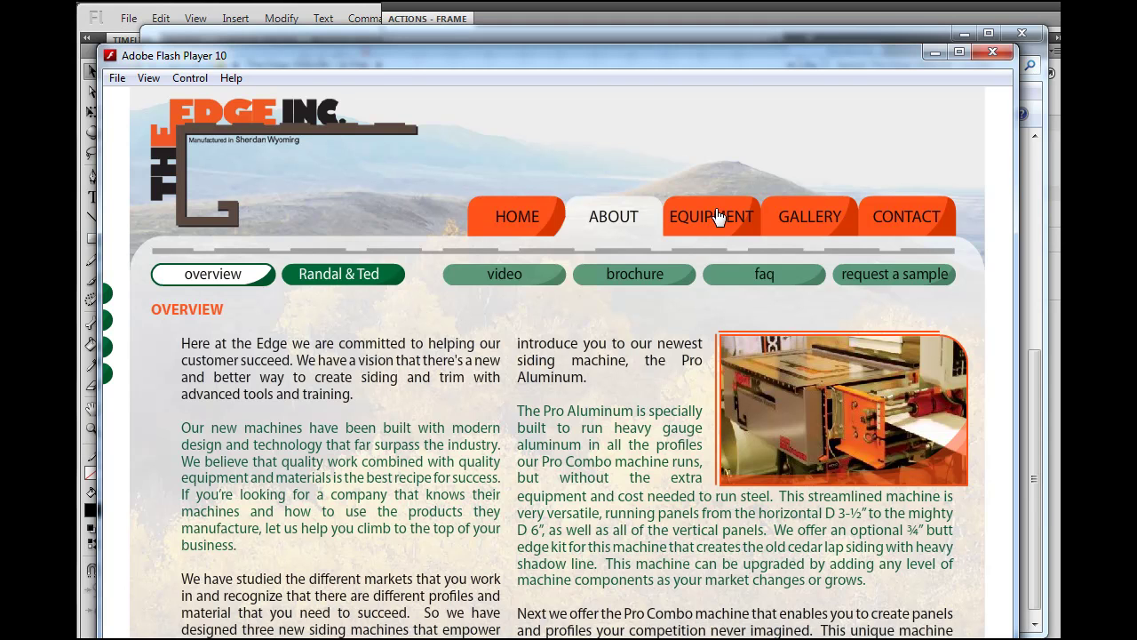
click(934, 55)
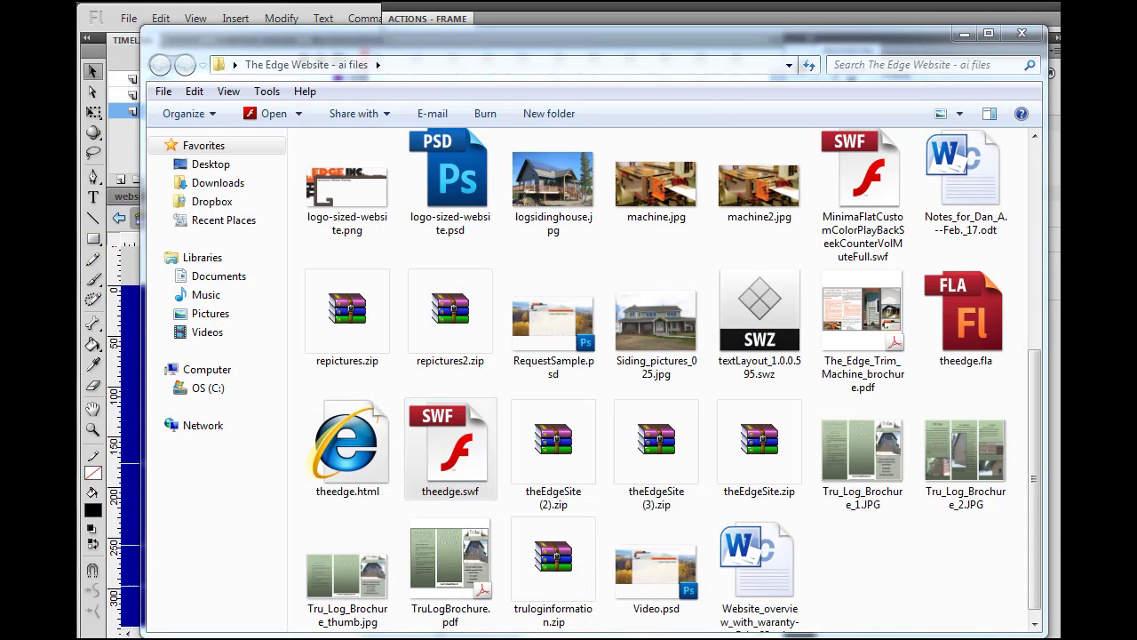
Step: In theedge.fla, compare frame 1's orange tab with frame 3's lavender tab
click(361, 634)
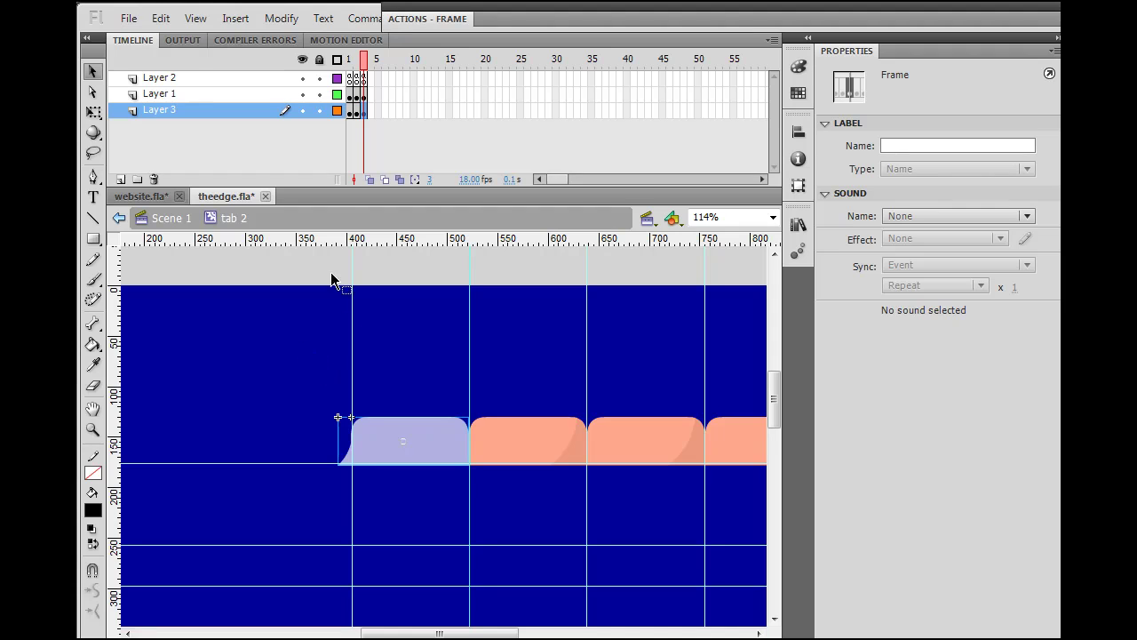
click(351, 60)
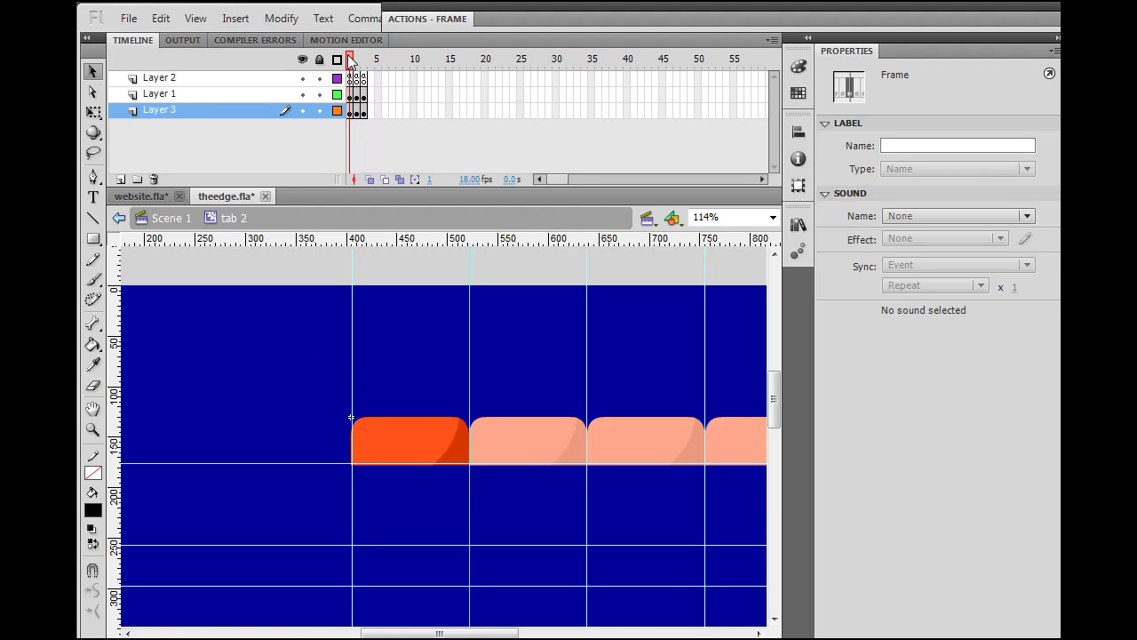
click(357, 60)
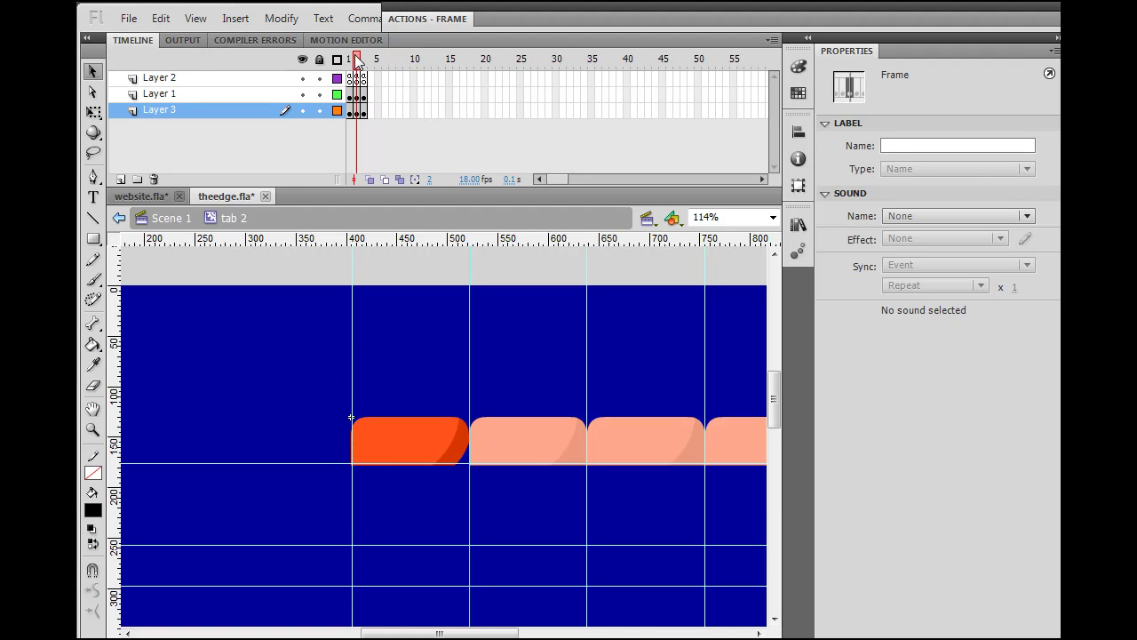
click(362, 61)
click(351, 61)
click(362, 61)
click(349, 60)
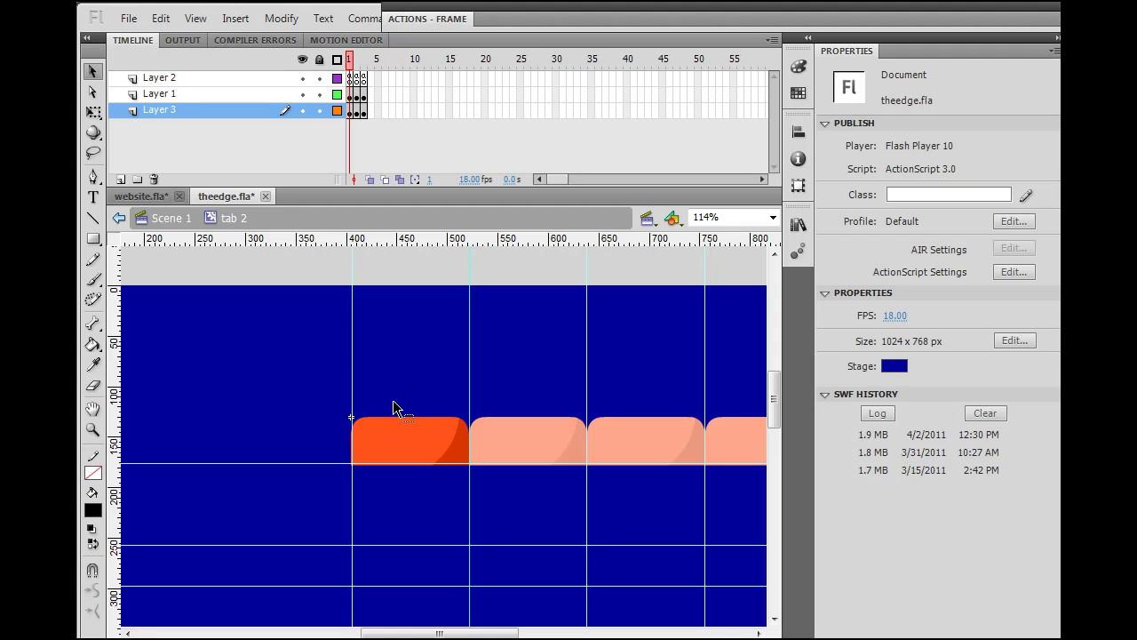
click(362, 60)
click(348, 60)
click(363, 61)
click(348, 60)
Step: Hide Layer 1 and test-play the movie with Ctrl+Enter
click(414, 435)
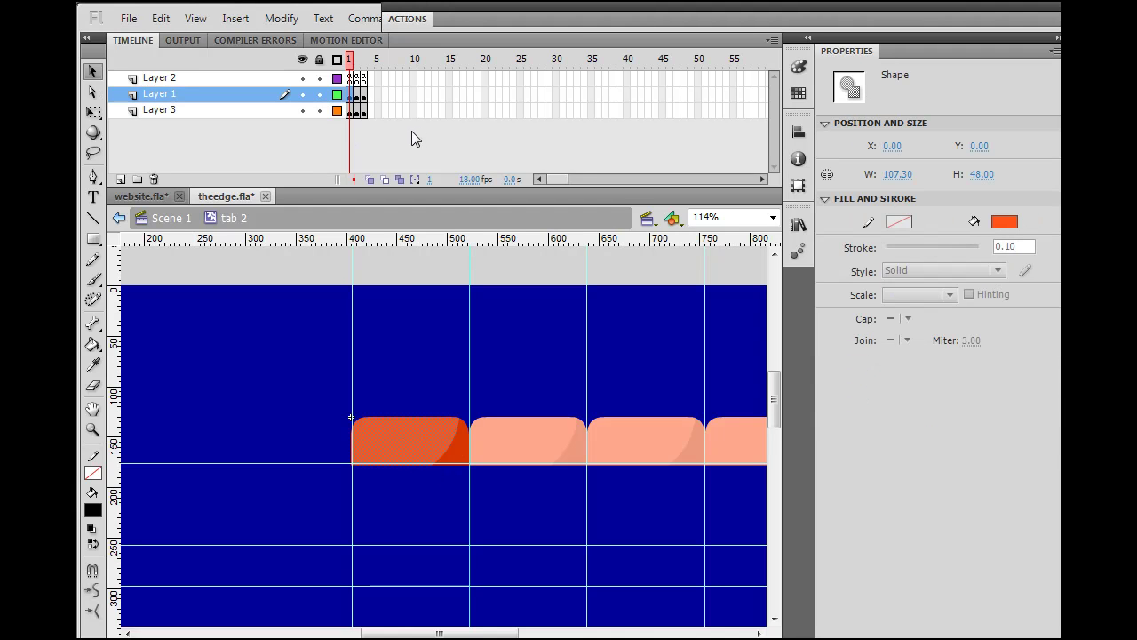
click(304, 94)
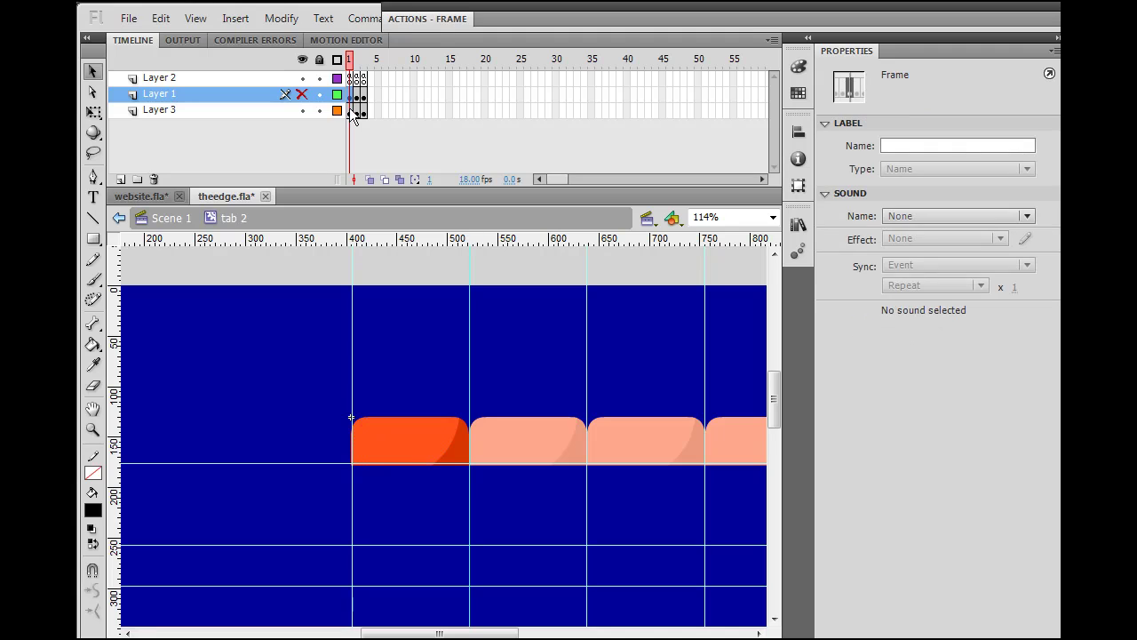
click(400, 437)
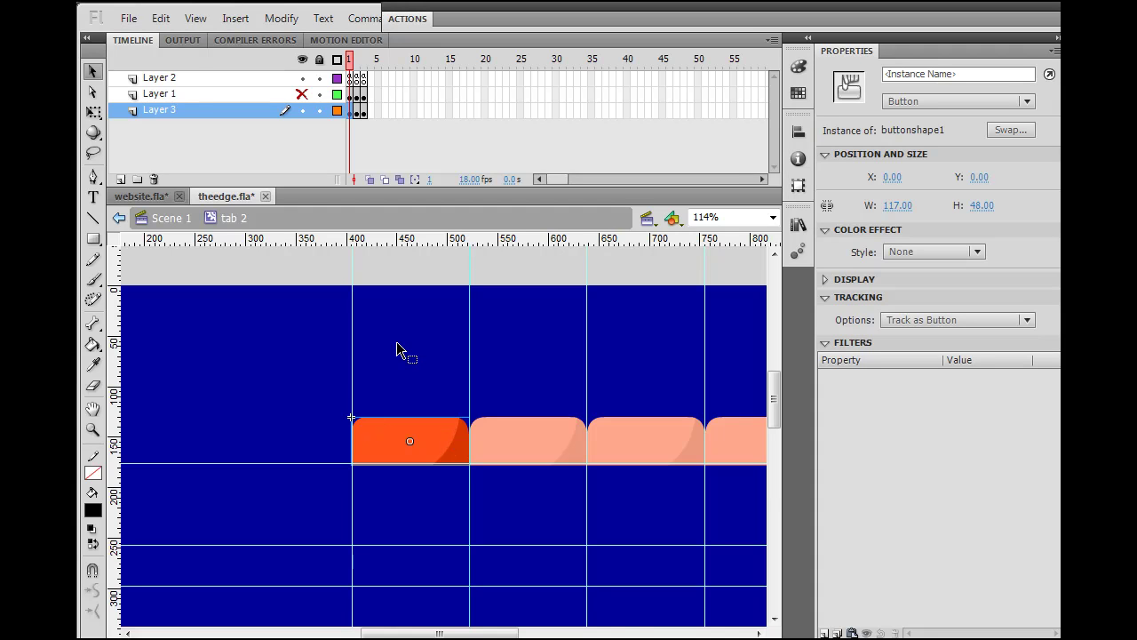
key(ctrl+Return)
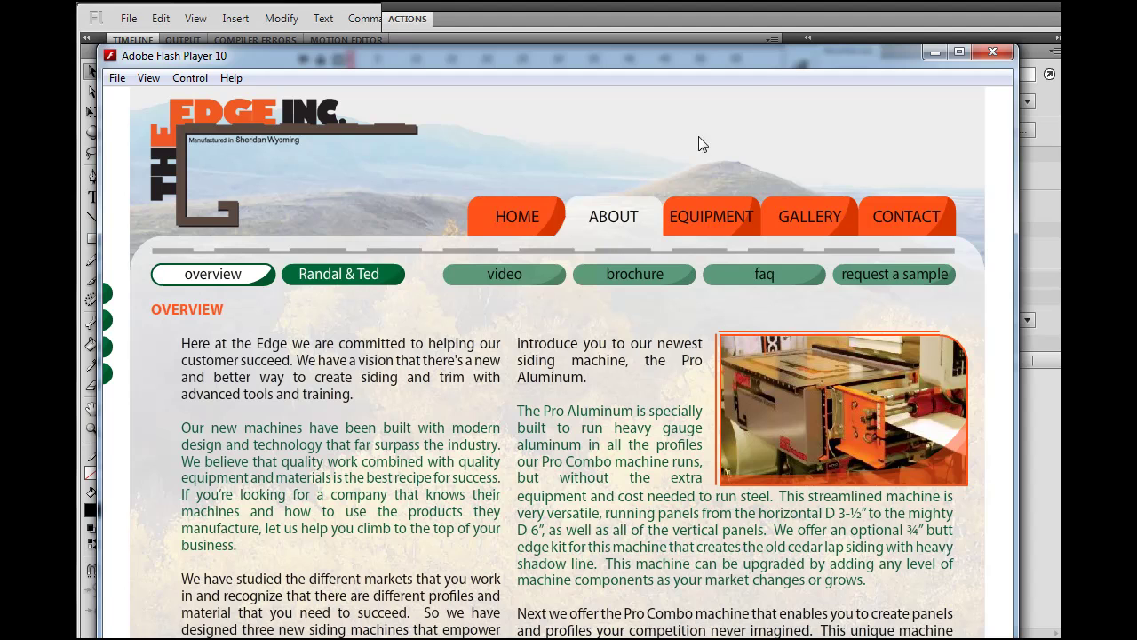
Step: Close the test movie, lock the logo layer and add a new layer named 'main buttons'
click(992, 52)
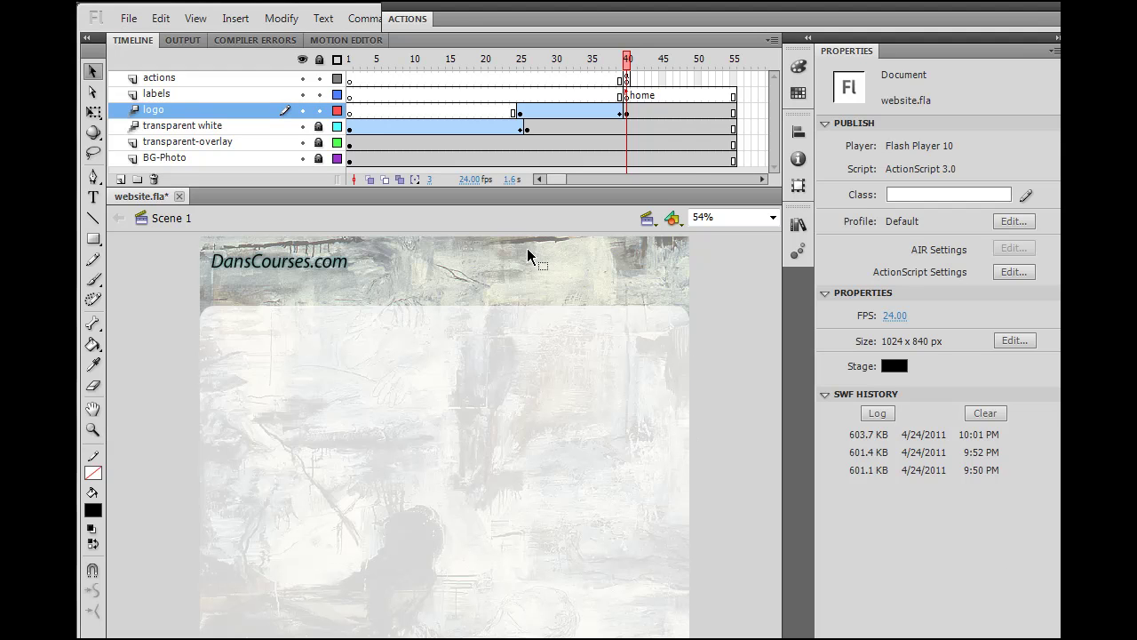
click(319, 111)
click(120, 179)
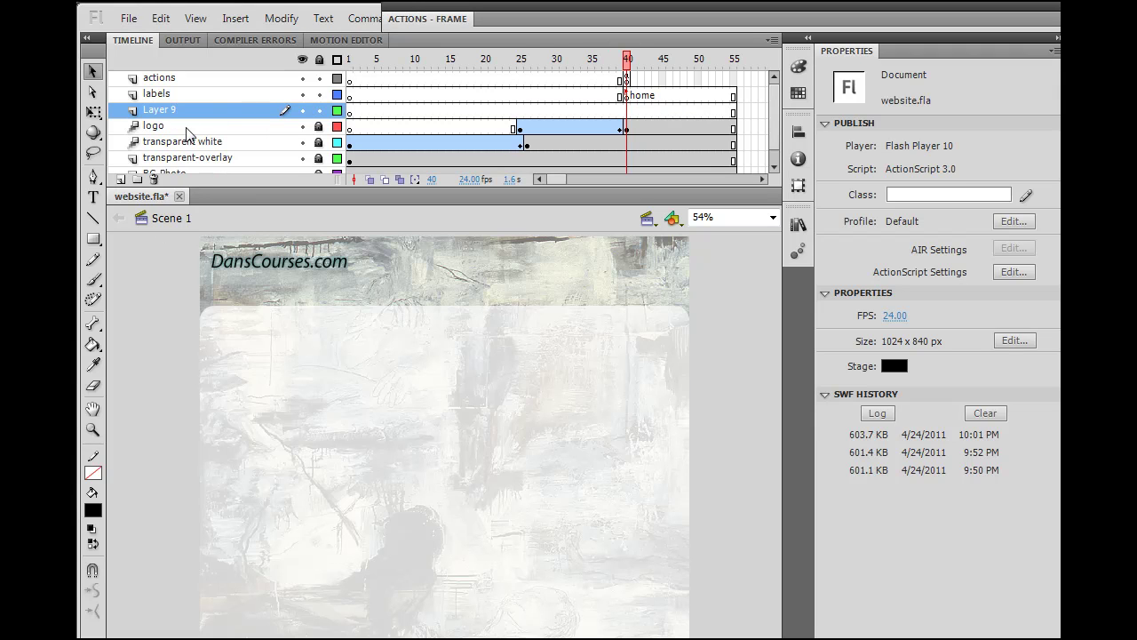
double_click(156, 110)
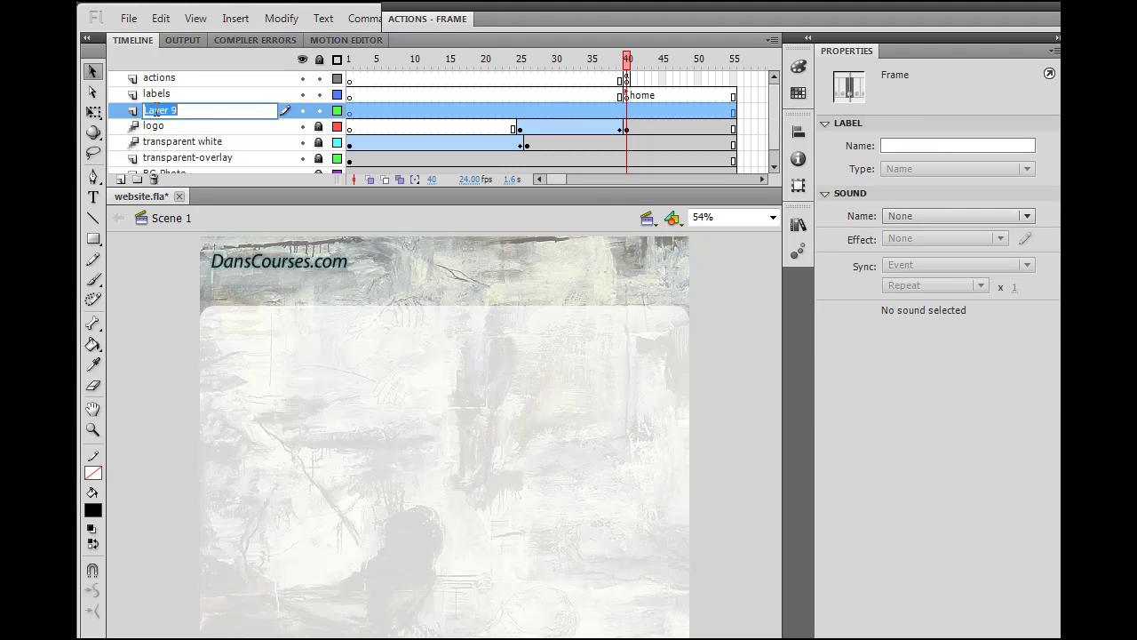
text(main buttons)
click(562, 111)
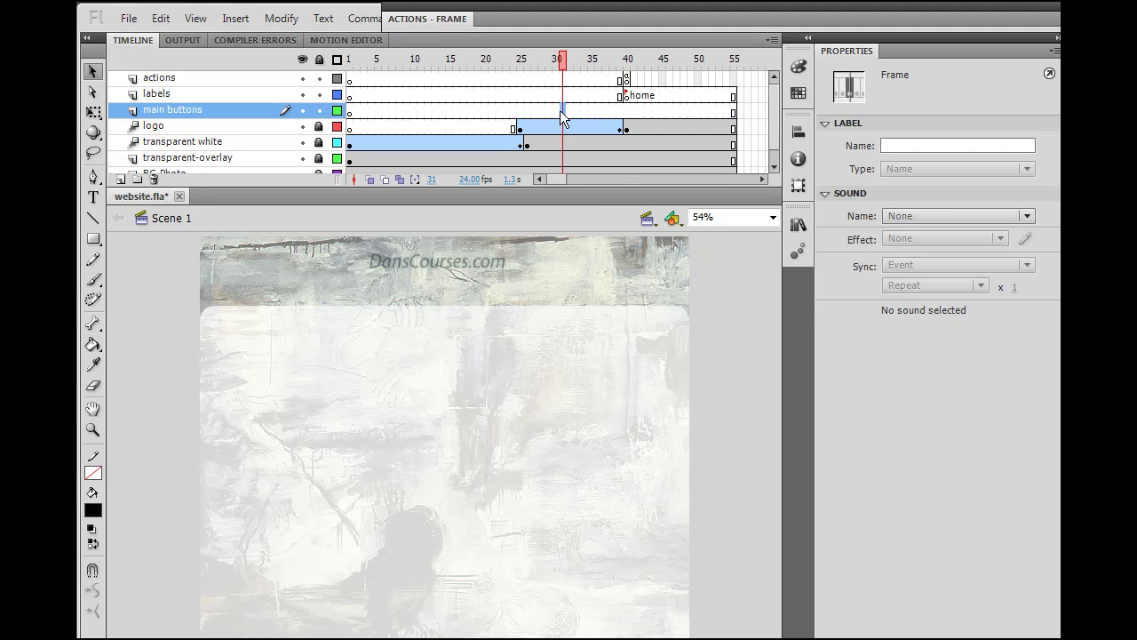
Step: Insert a keyframe at frame 40 on the main buttons layer
click(626, 112)
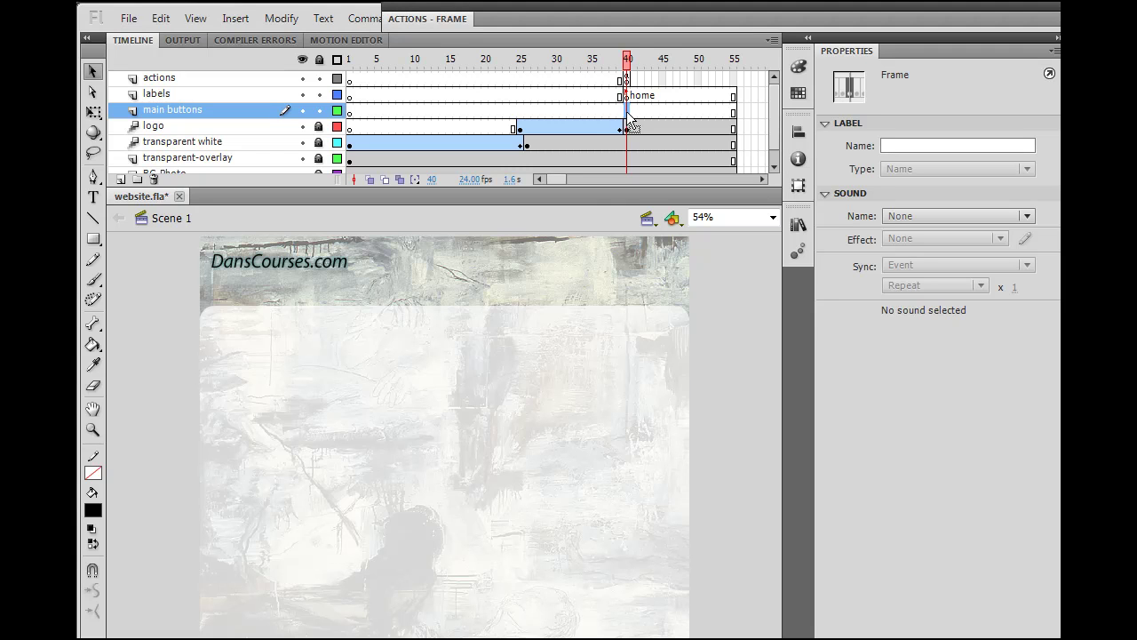
right_click(628, 115)
click(672, 234)
mouse_move(629, 64)
mouse_down()
mouse_move(459, 61)
mouse_move(637, 58)
mouse_move(627, 59)
mouse_up()
click(626, 113)
click(93, 238)
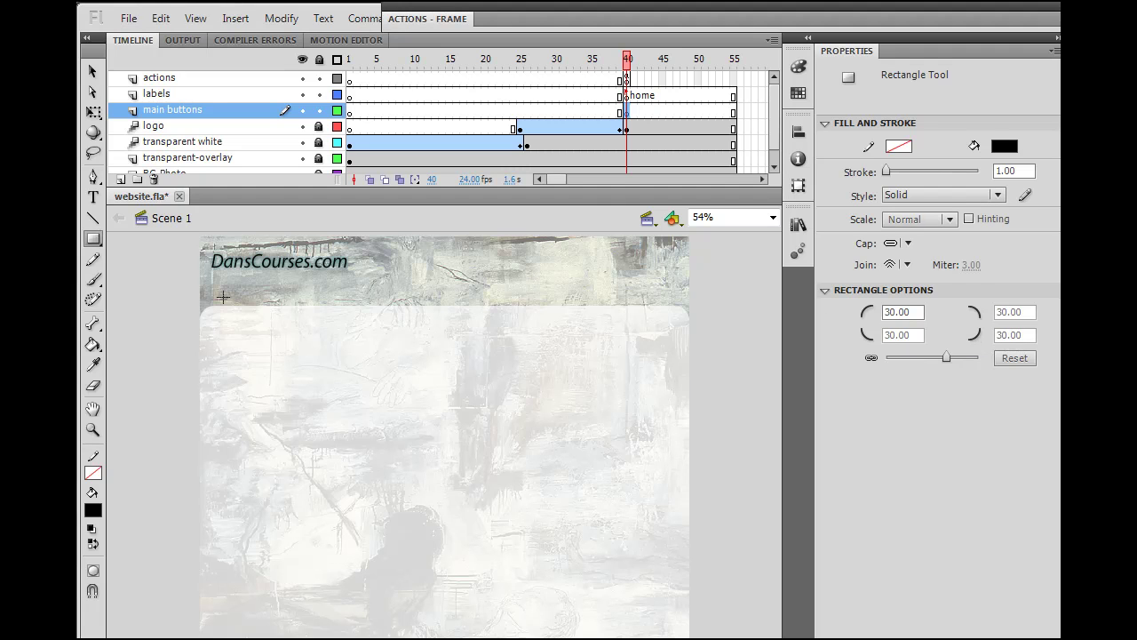
Step: Set the fill colour to teal, then draw and delete a trial rounded rectangle under the logo
click(93, 510)
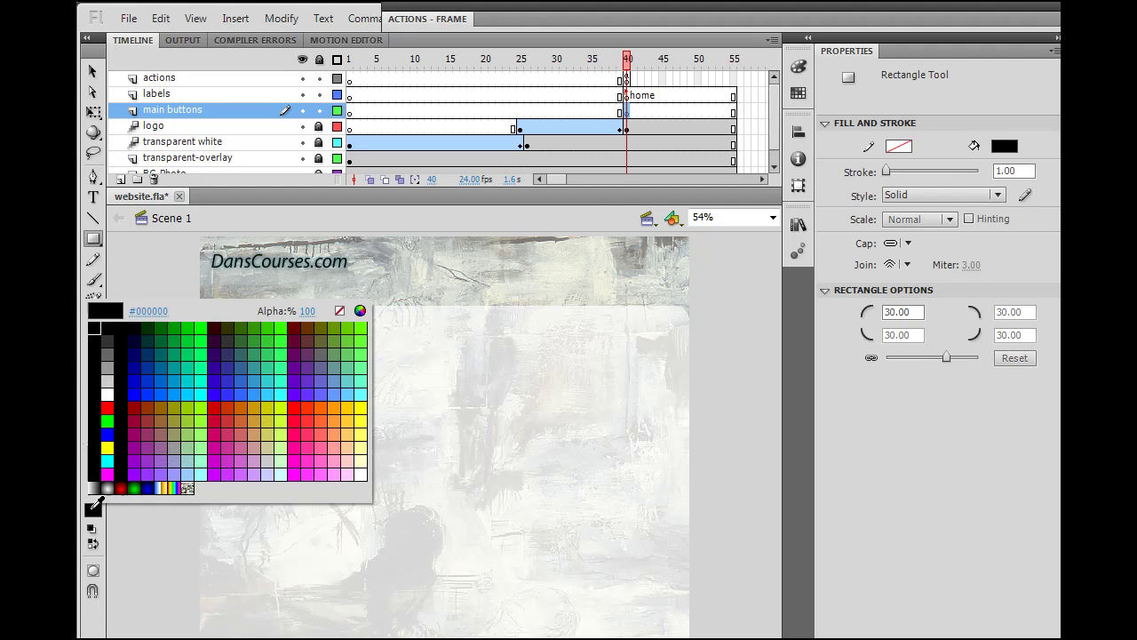
click(162, 353)
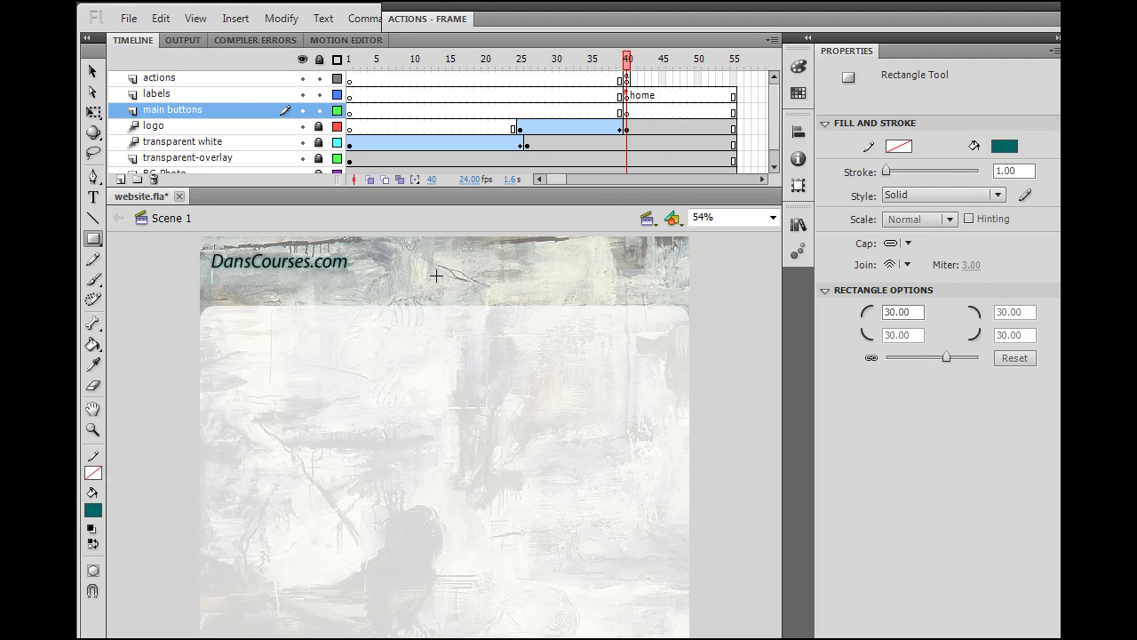
drag(430, 278, 497, 317)
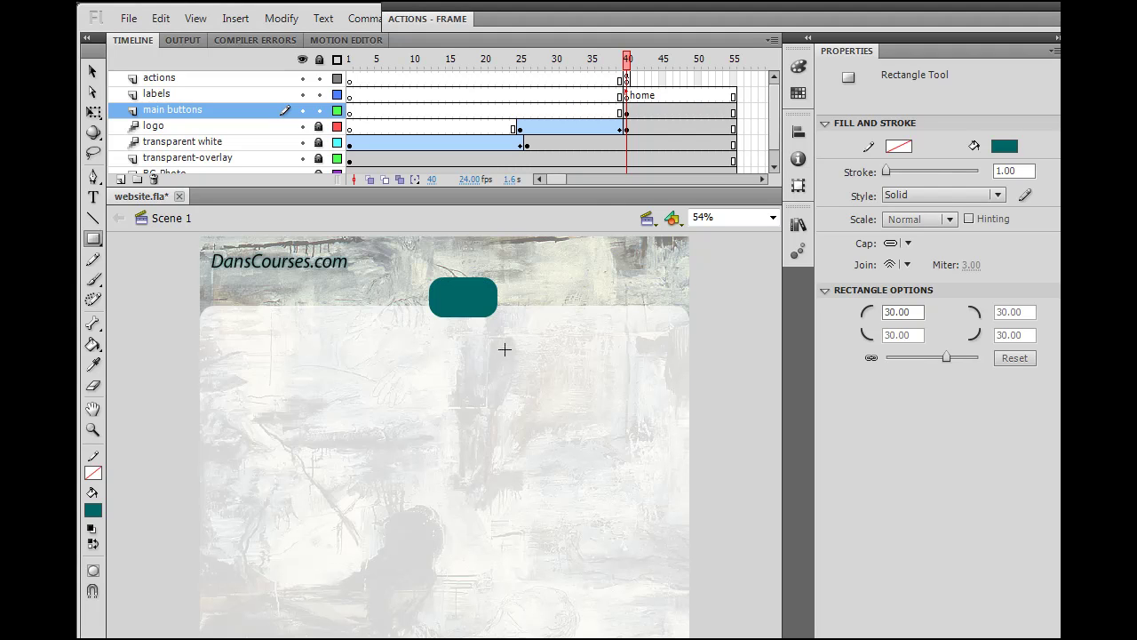
click(93, 70)
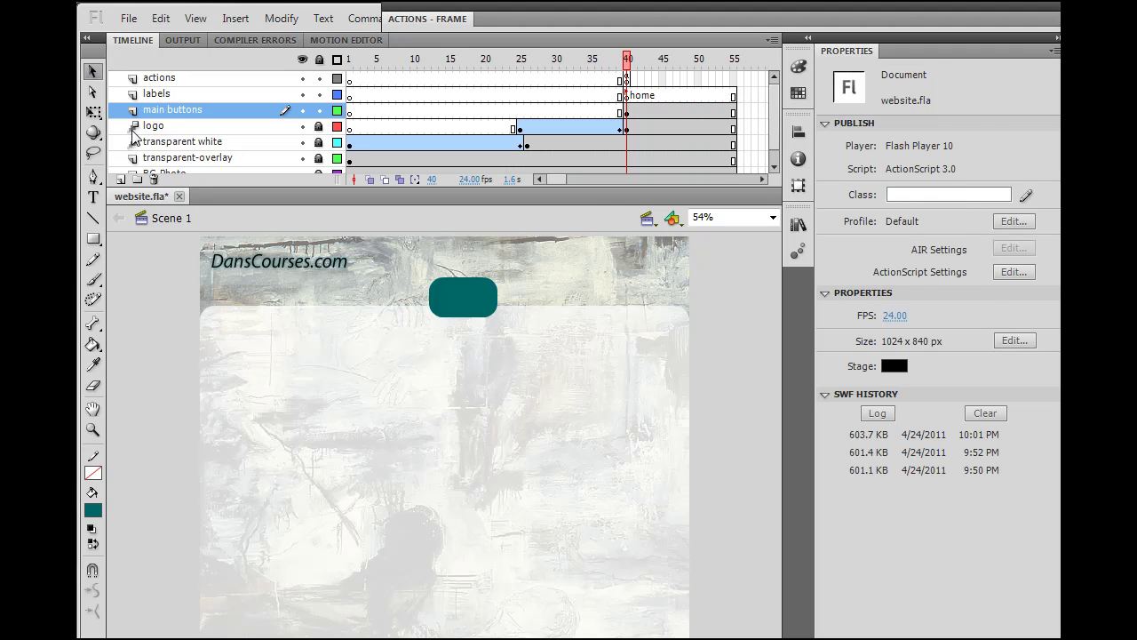
click(449, 301)
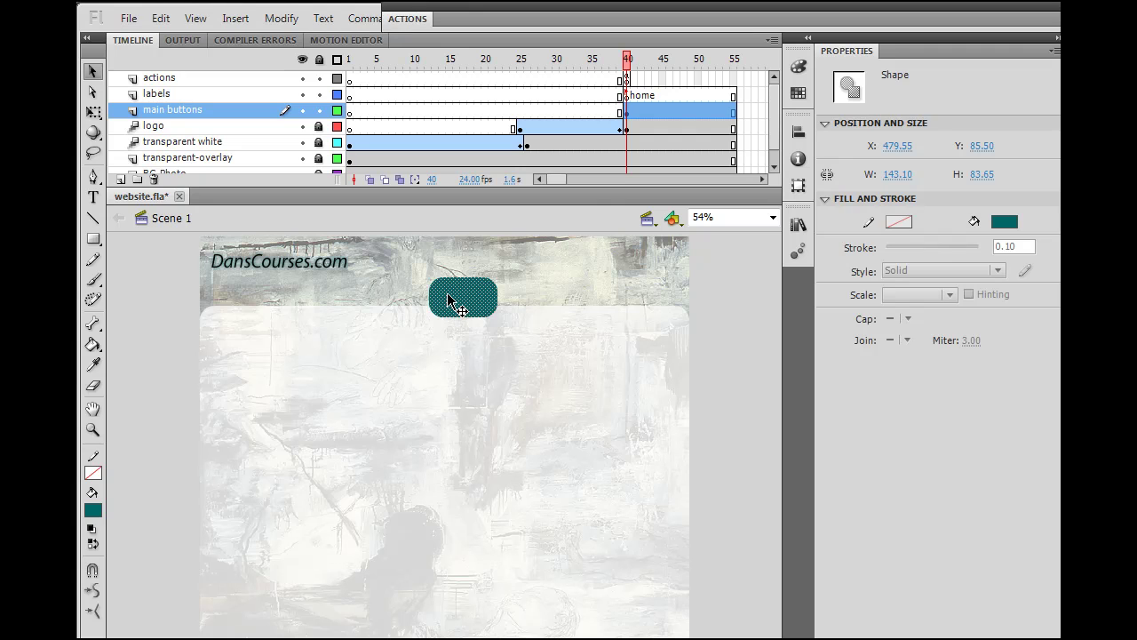
key(Delete)
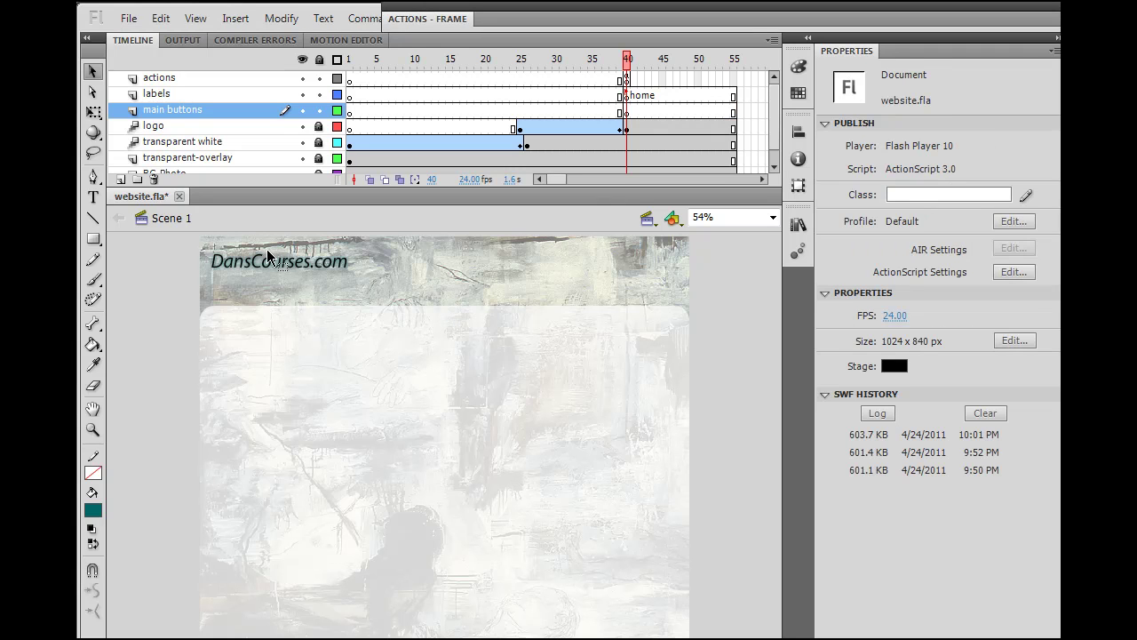
Step: Set the rectangle corner radius to 25 and draw a teal rectangle below the logo
click(93, 241)
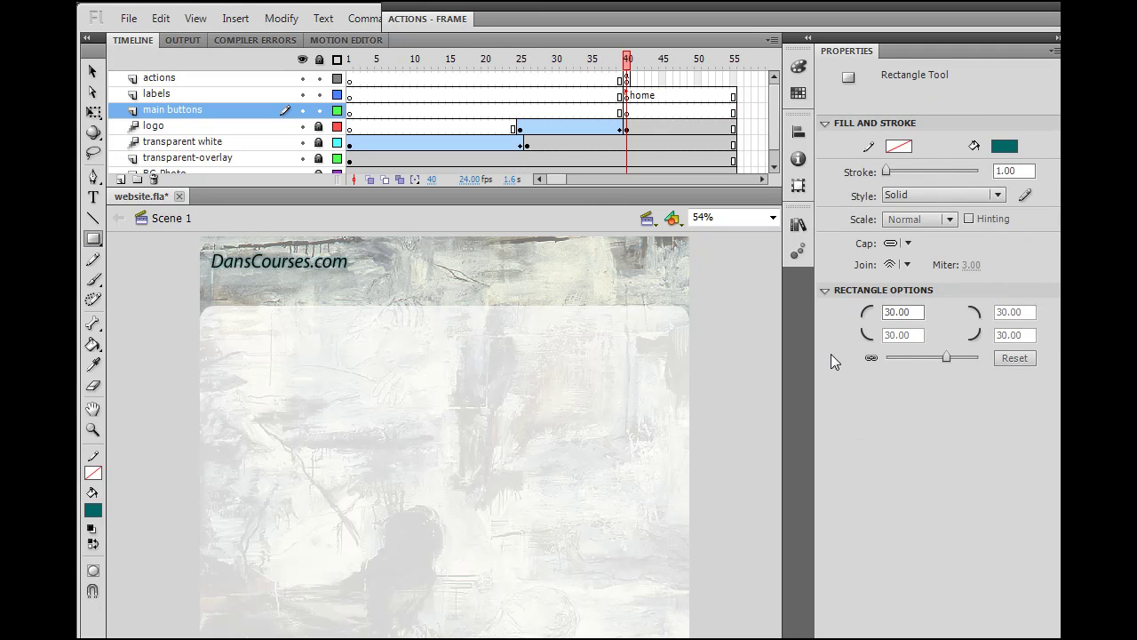
double_click(895, 312)
text(25)
key(Return)
drag(407, 280, 480, 317)
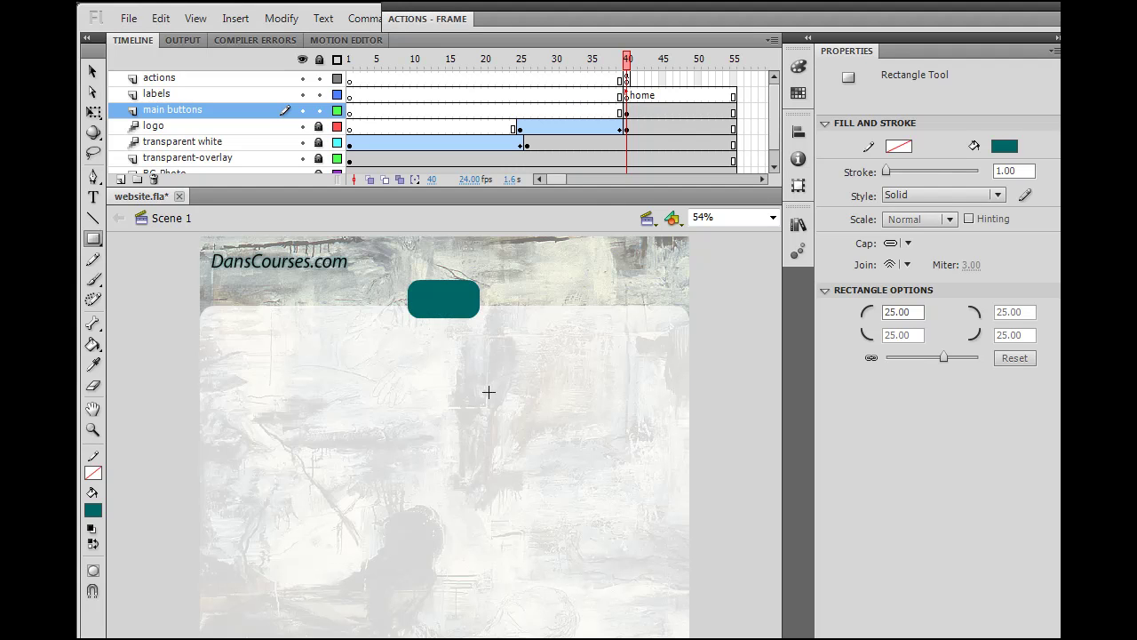
Step: Delete the rectangle's lower part, leaving a rounded-top teal tab, then clear the selection
click(93, 71)
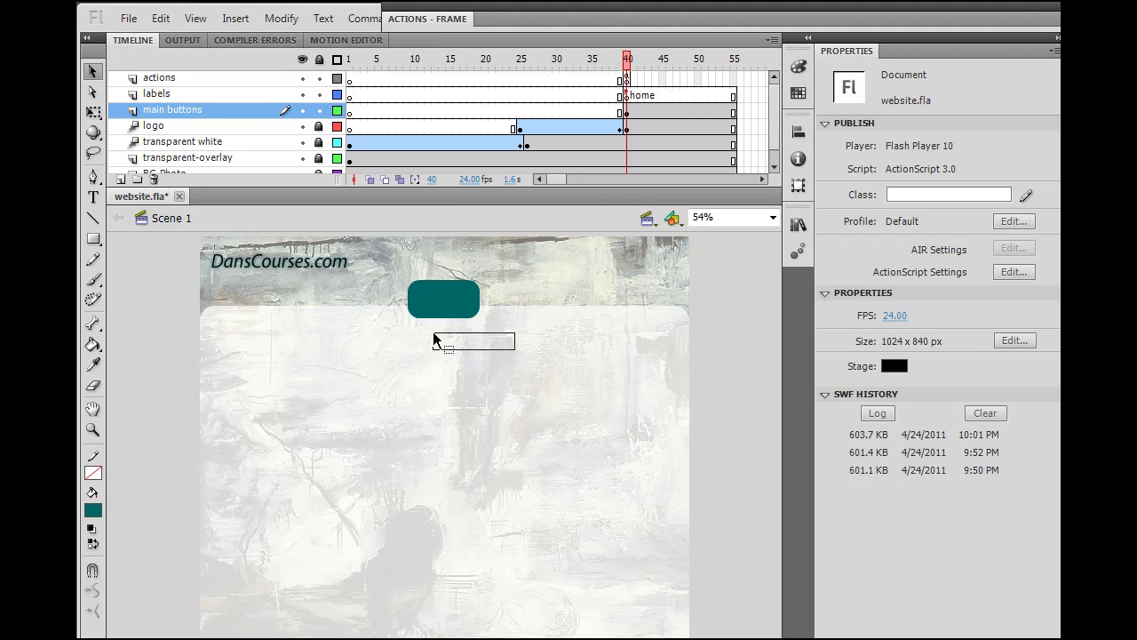
drag(434, 333, 464, 339)
drag(403, 311, 391, 306)
key(Delete)
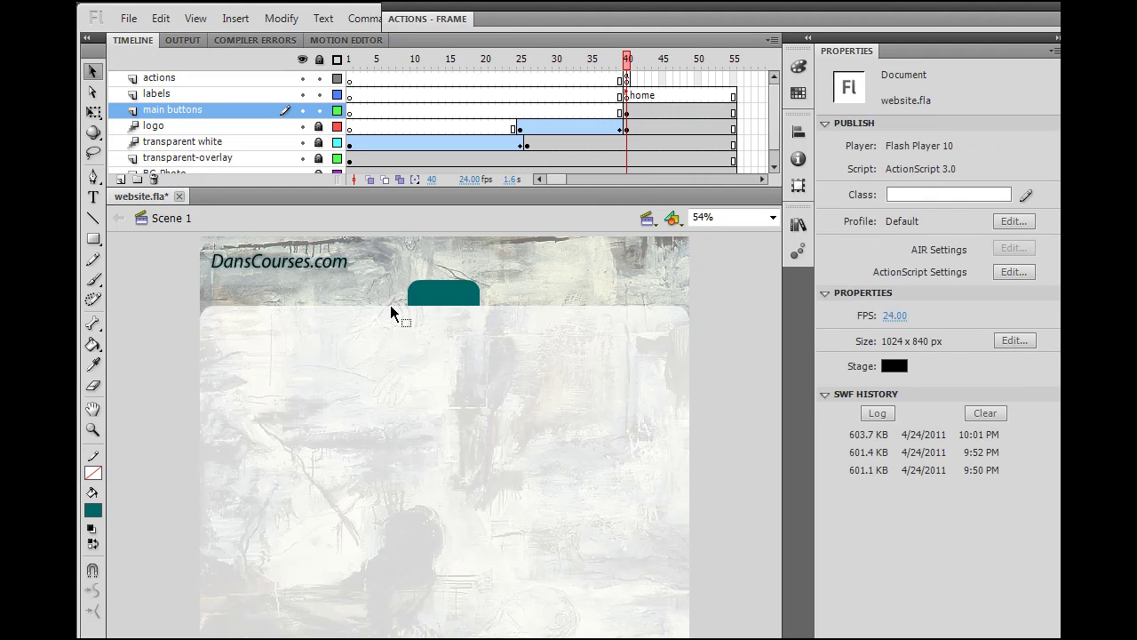
click(443, 297)
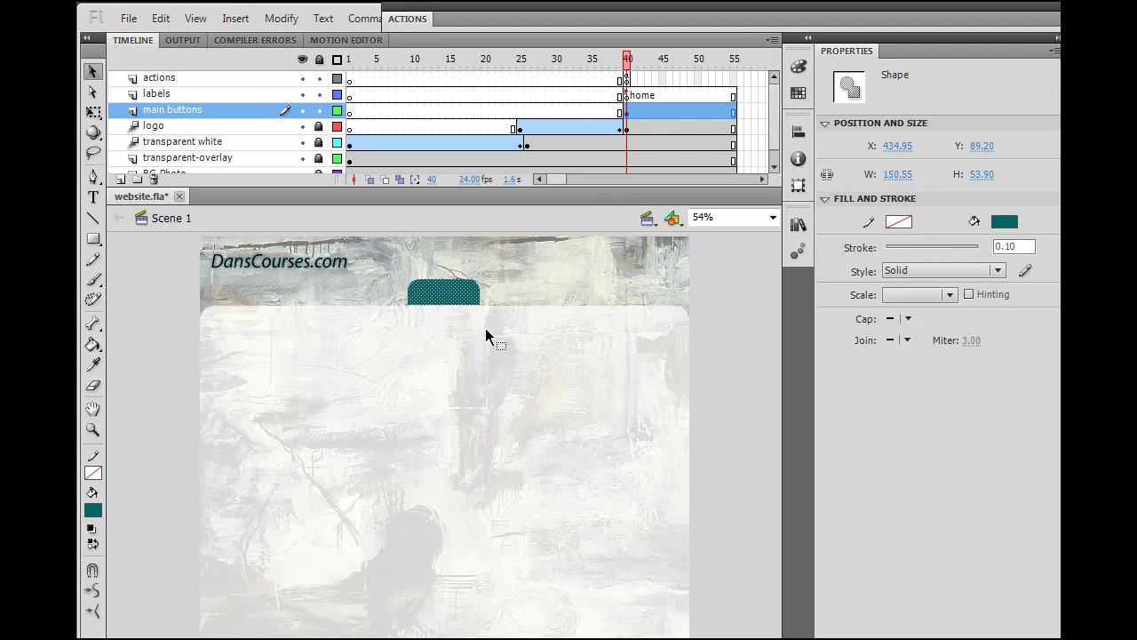
click(183, 318)
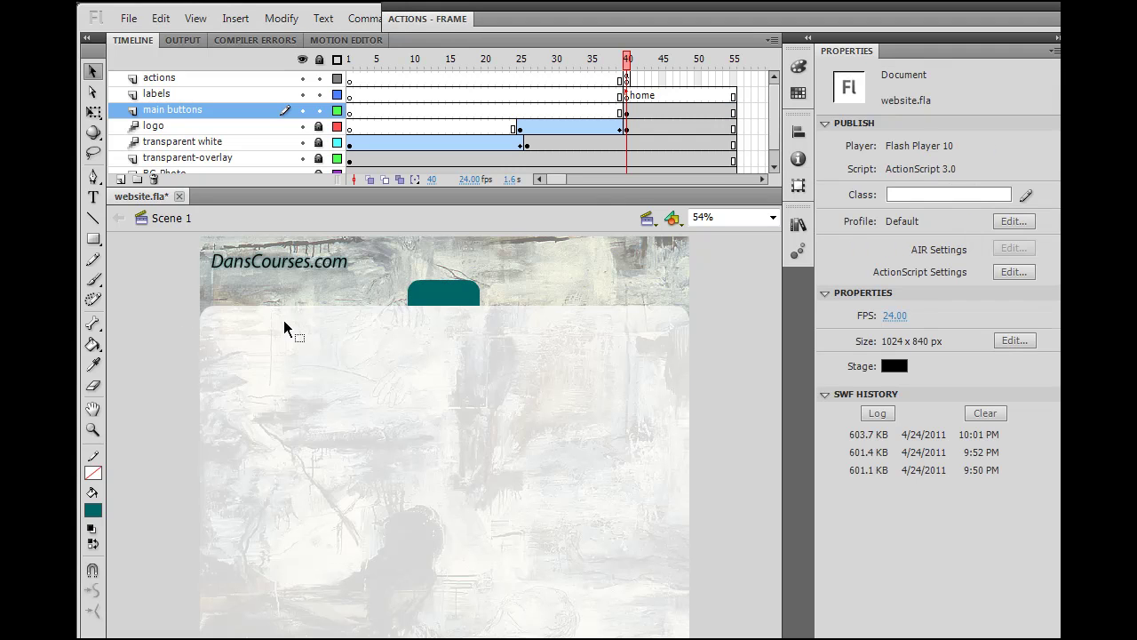
click(462, 302)
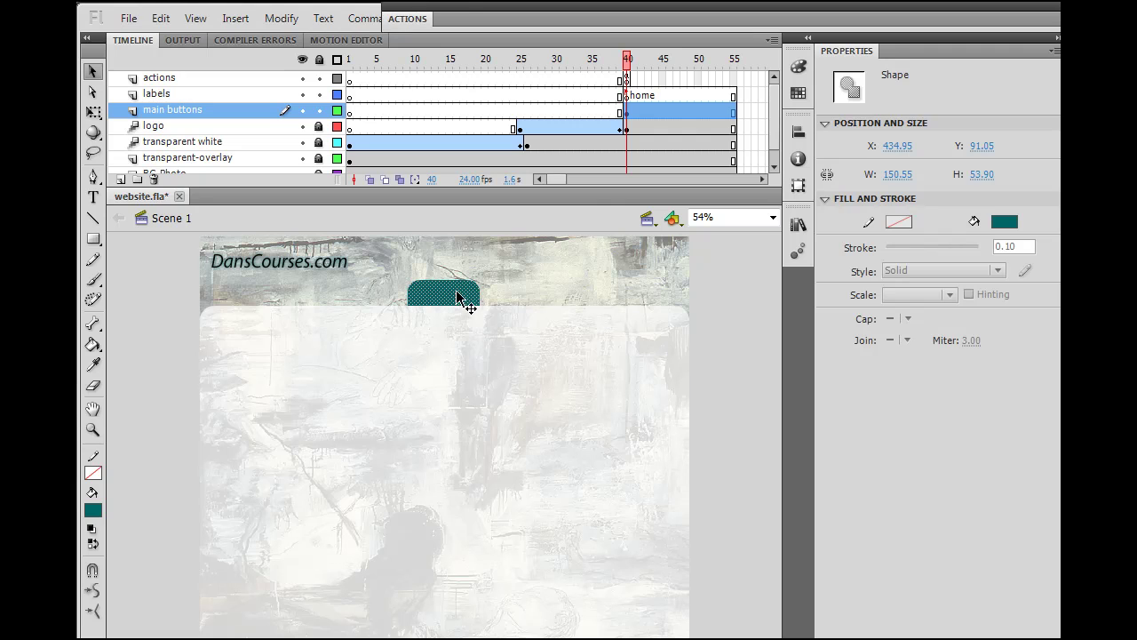
click(494, 375)
click(427, 365)
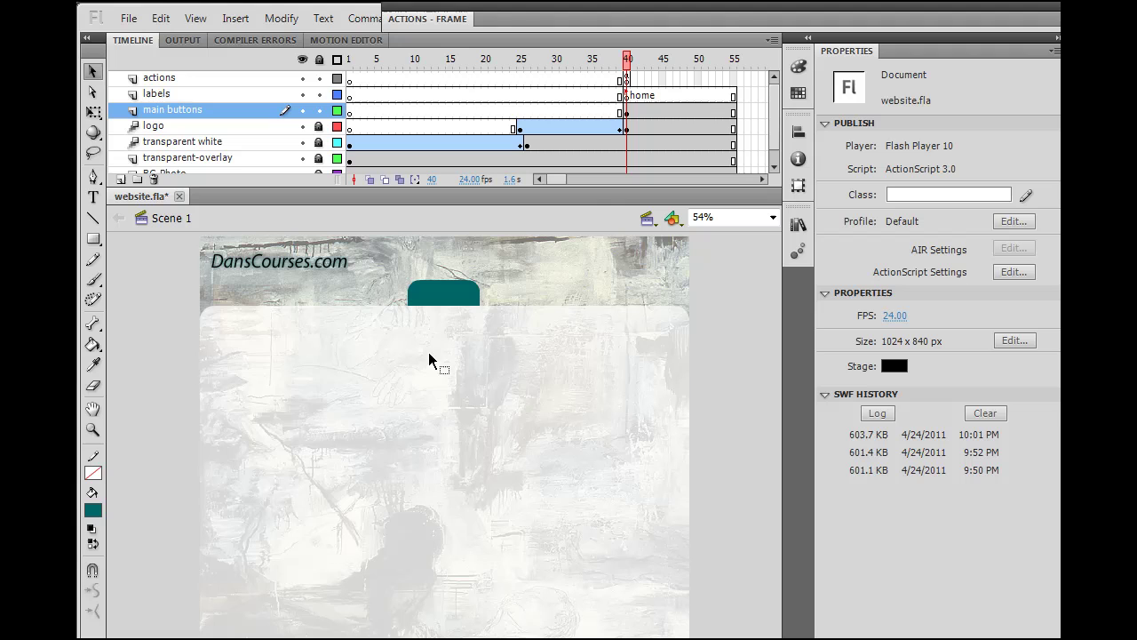